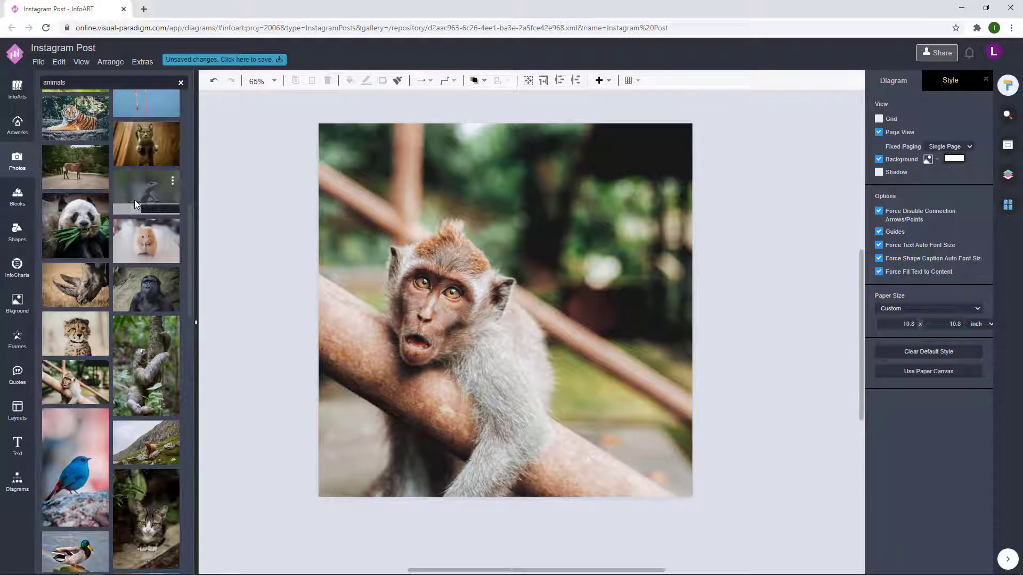
- Add a text box over the dark upper-right area of the monkey photo and enter "WORLD WILDLIFE DAY"
double_click(245, 158)
left_click(307, 187)
left_click_drag(308, 190, 633, 172)
double_click(595, 164)
type("WORLD")
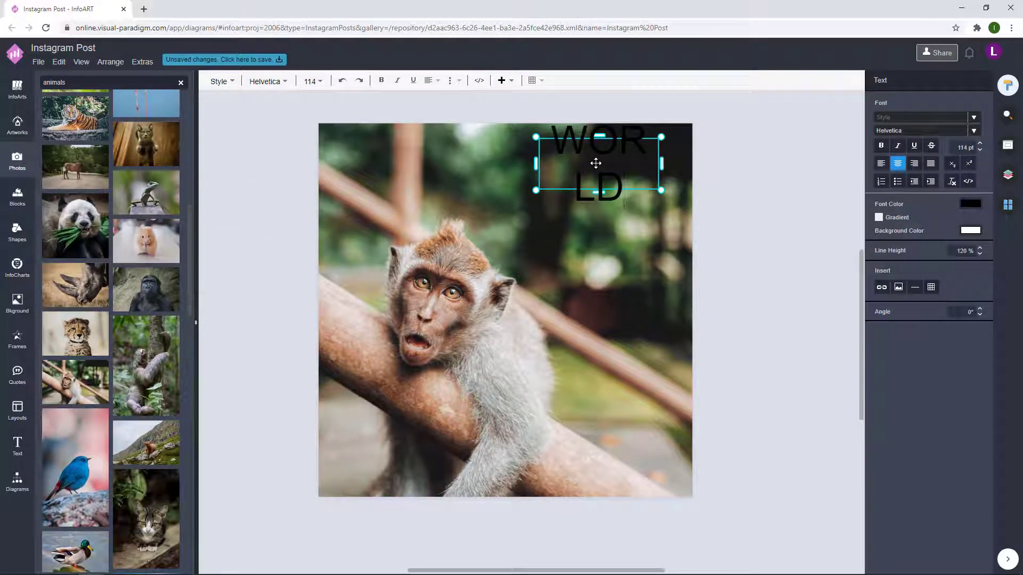
type(" WILD LIFE DAY")
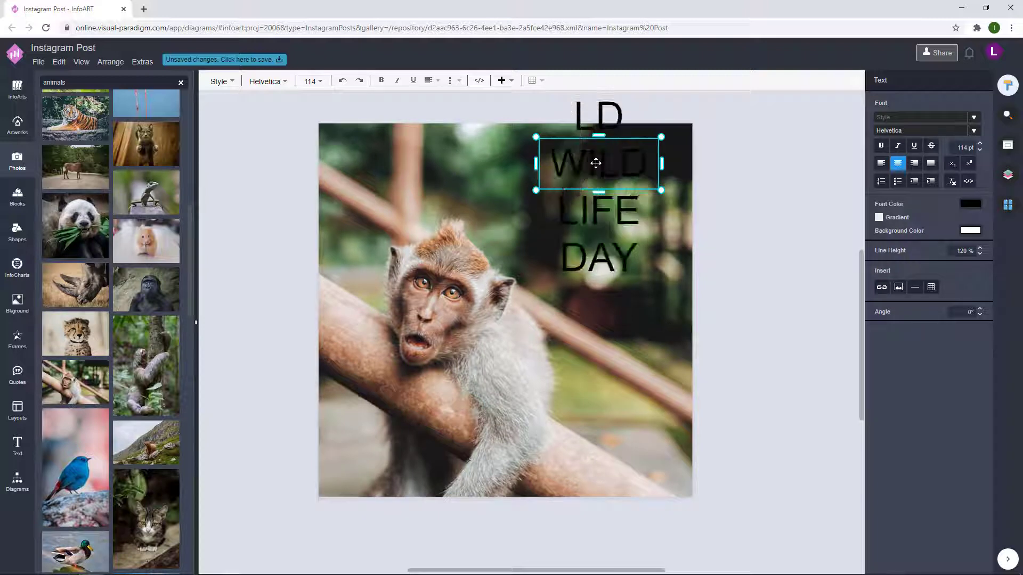
- Enlarge and reposition the title's text box so the words wrap onto three lines
left_click(675, 210)
left_click_drag(628, 211, 635, 250)
left_click_drag(667, 200, 746, 213)
left_click_drag(644, 322, 645, 231)
left_click_drag(723, 173, 678, 250)
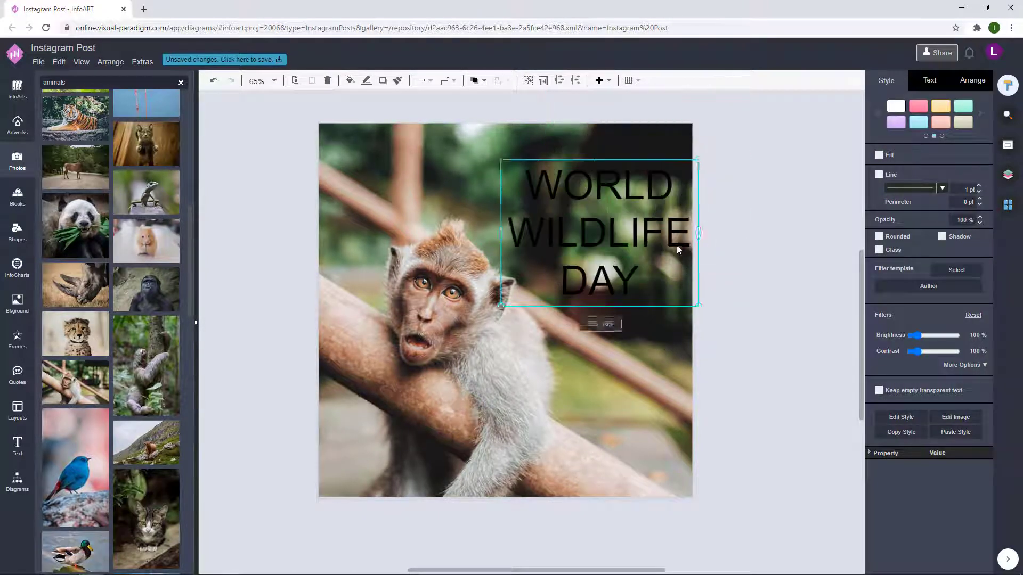
- Right-align the title, then shrink its text box and place it in the photo's upper-right corner
left_click(925, 87)
left_click(788, 176)
left_click(617, 204)
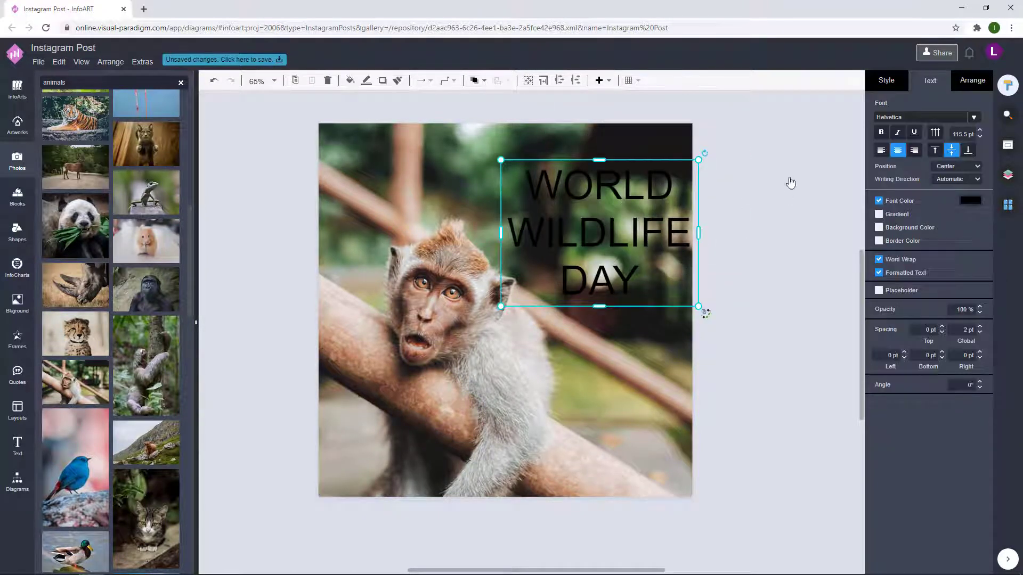
left_click(914, 150)
left_click_drag(602, 234, 579, 215)
left_click_drag(478, 286, 537, 246)
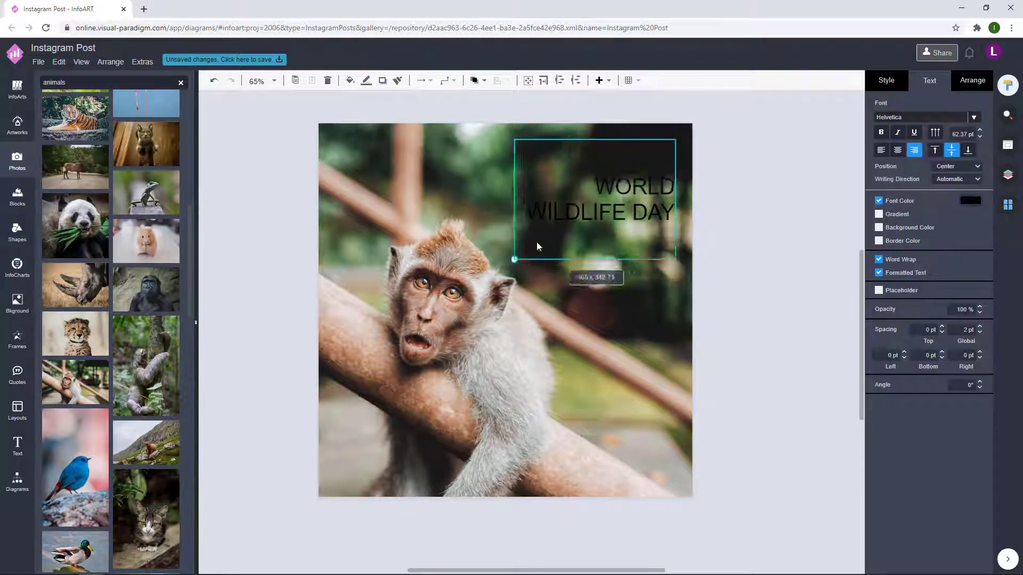
- Set the title's font to Amaranth and reduce its line height
double_click(537, 246)
left_click(974, 131)
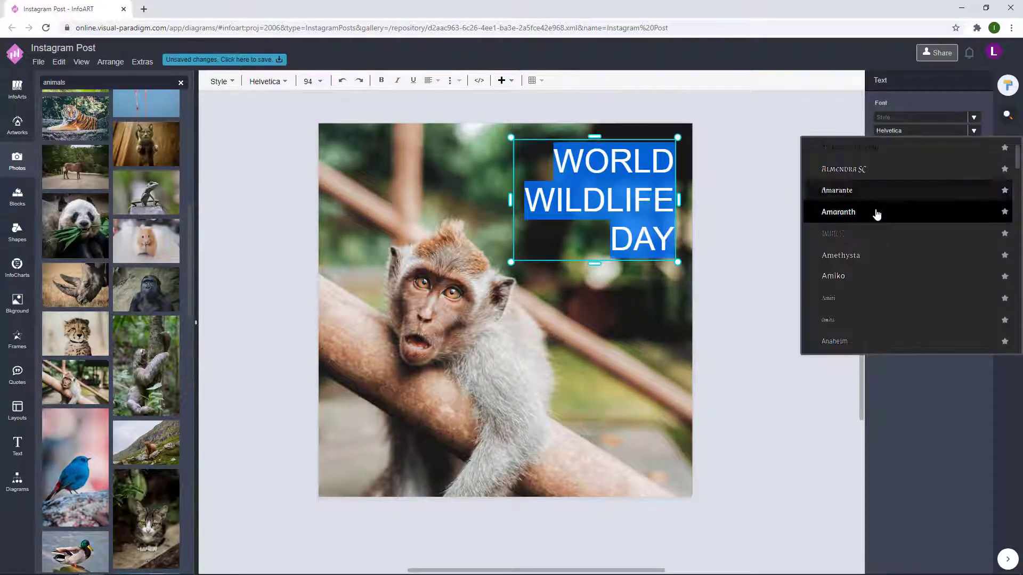
key("Escape")
double_click(655, 208)
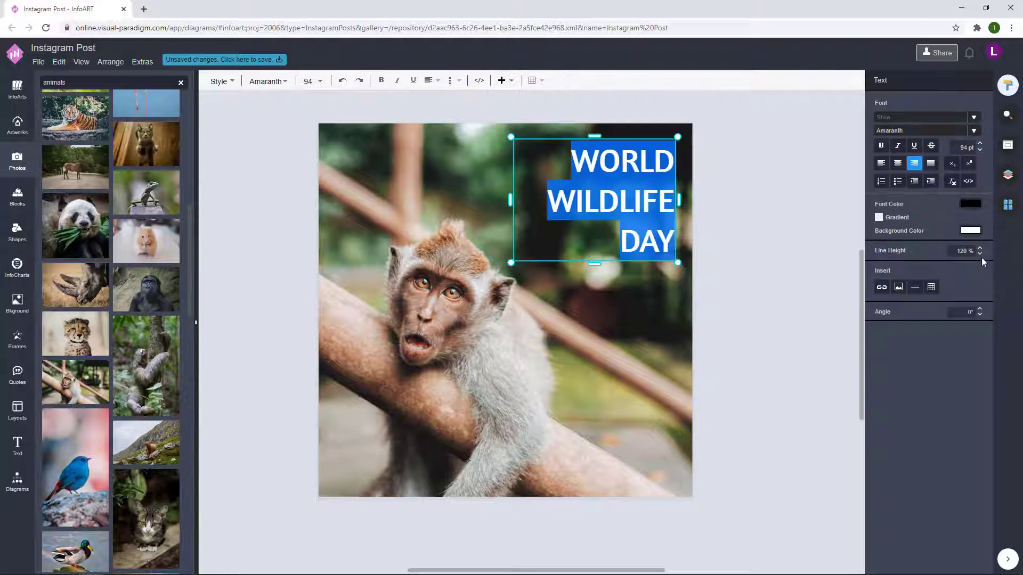
left_click(980, 253)
key("Escape")
- Change the title's font to Chonburi
double_click(605, 200)
left_click(980, 131)
scroll(890, 224, "down", 5)
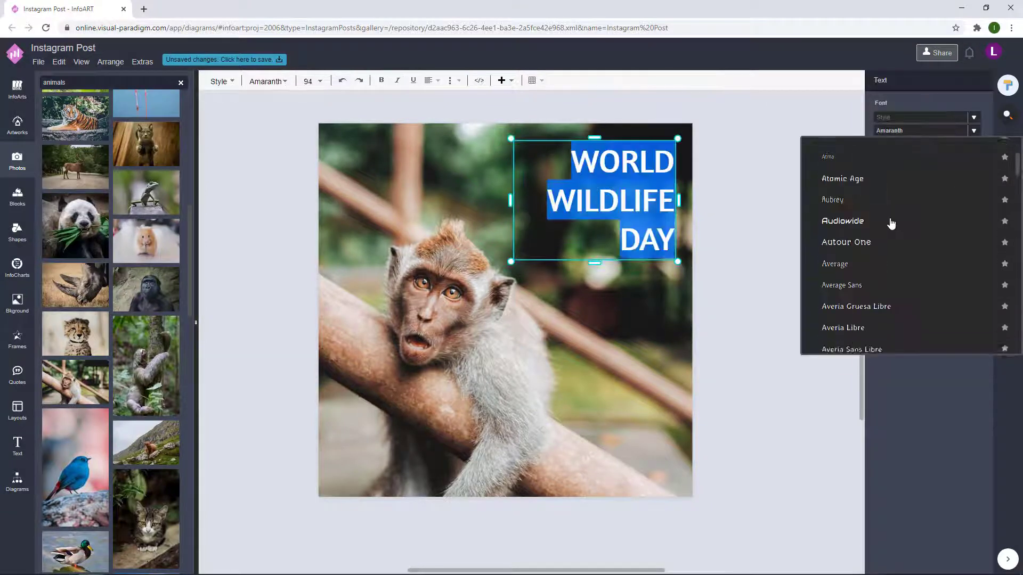
left_click(877, 249)
left_click(730, 197)
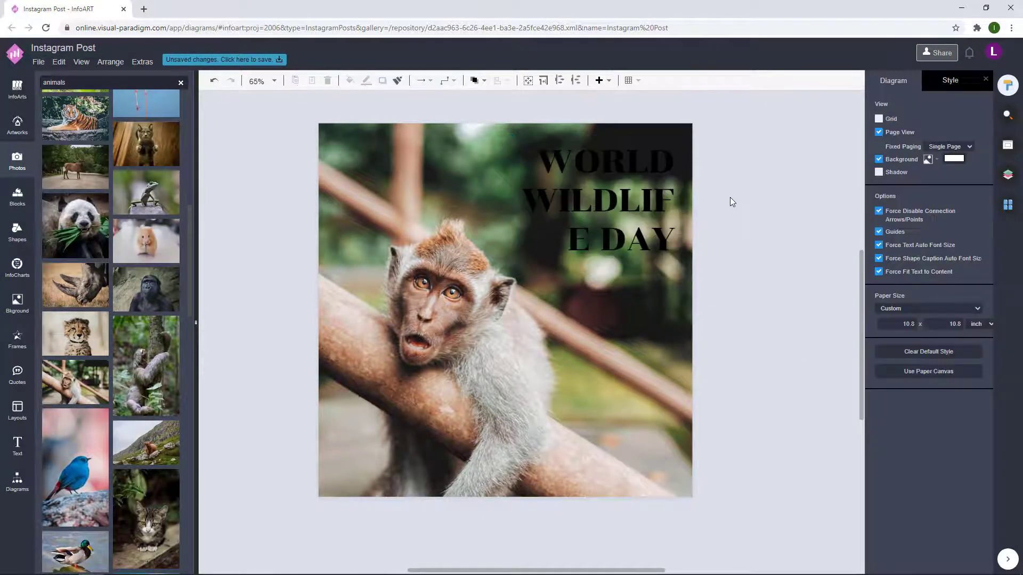
- Widen the title's text box so WILDLIFE fits on one line and set the font color to white
left_click_drag(640, 190, 654, 207)
left_click(970, 200)
left_click(895, 305)
left_click(985, 445)
left_click(699, 213)
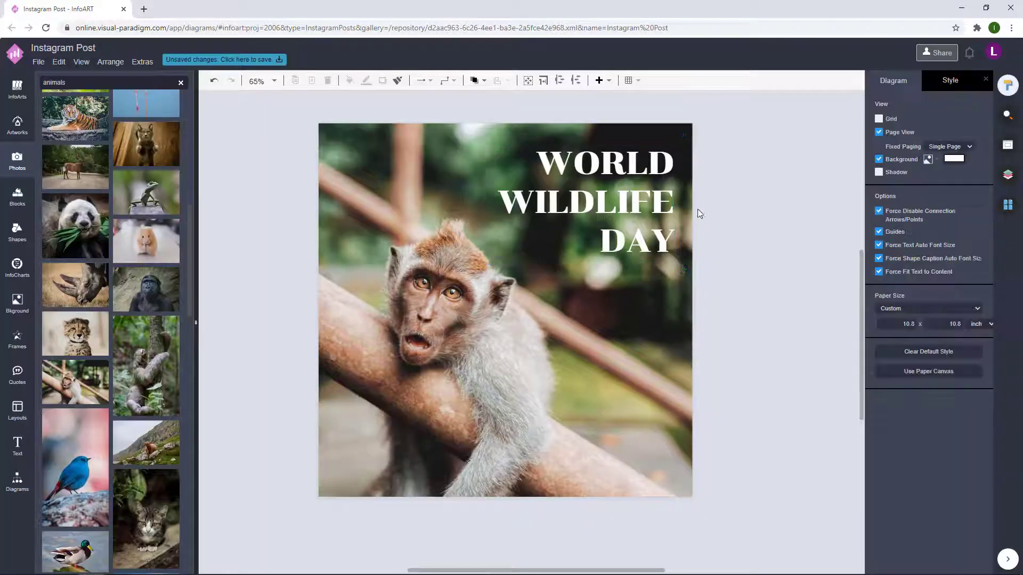
- Add a second text box below the title and enter WORLD, WILDLIFE and DAY on three separate lines
double_click(632, 199)
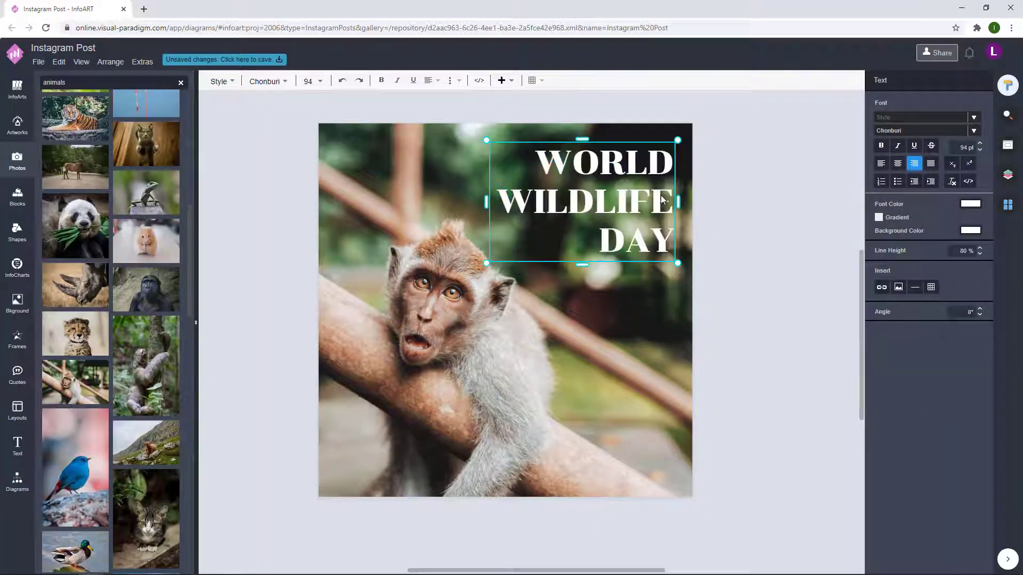
left_click(701, 207)
double_click(585, 291)
left_click_drag(593, 297, 773, 315)
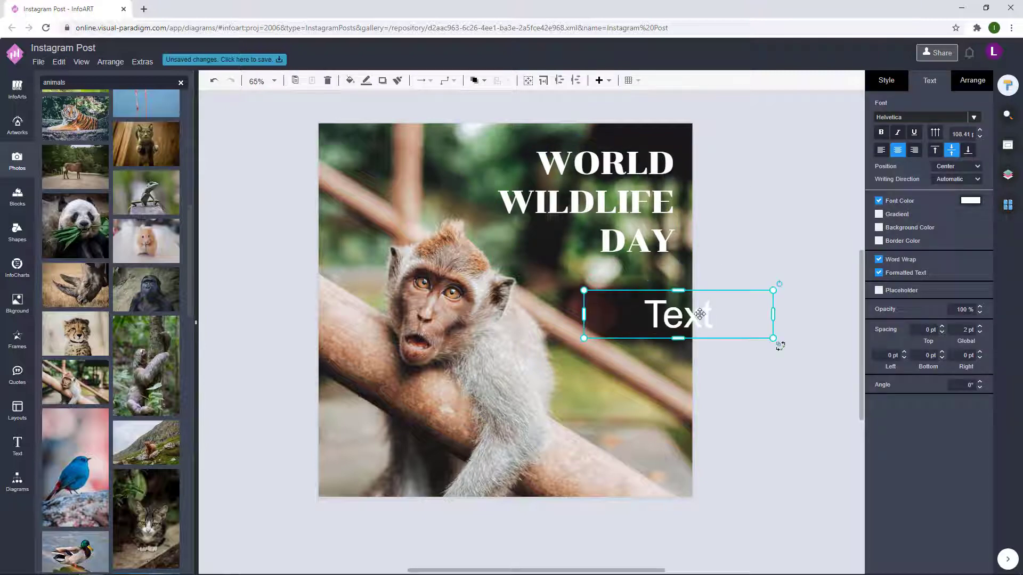
type("WORLD")
key("Return")
type("WILD")
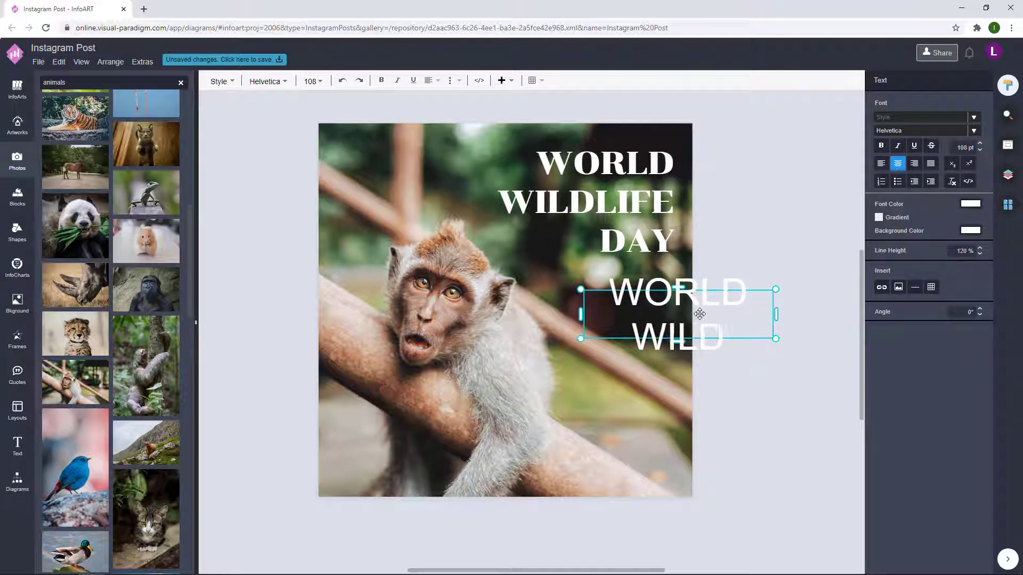
type("LIFE")
key("Return")
type("DAT")
key("BackSpace")
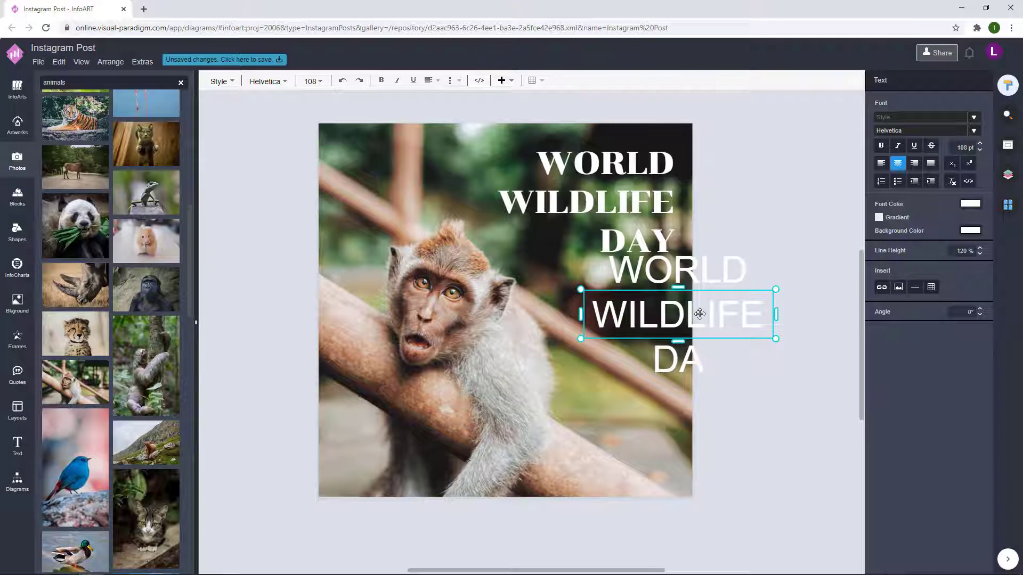
type("Y")
- Right-align the new three-line text and reduce its line height
key("Escape")
left_click(914, 150)
left_click(804, 266)
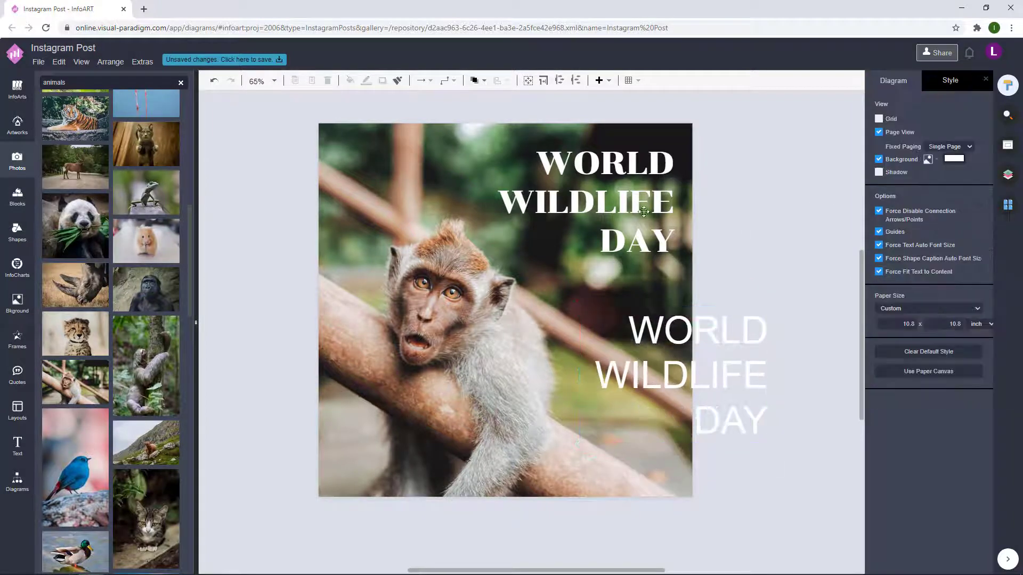
left_click(755, 365)
double_click(734, 349)
left_click(979, 254)
left_click(979, 254)
left_click(788, 235)
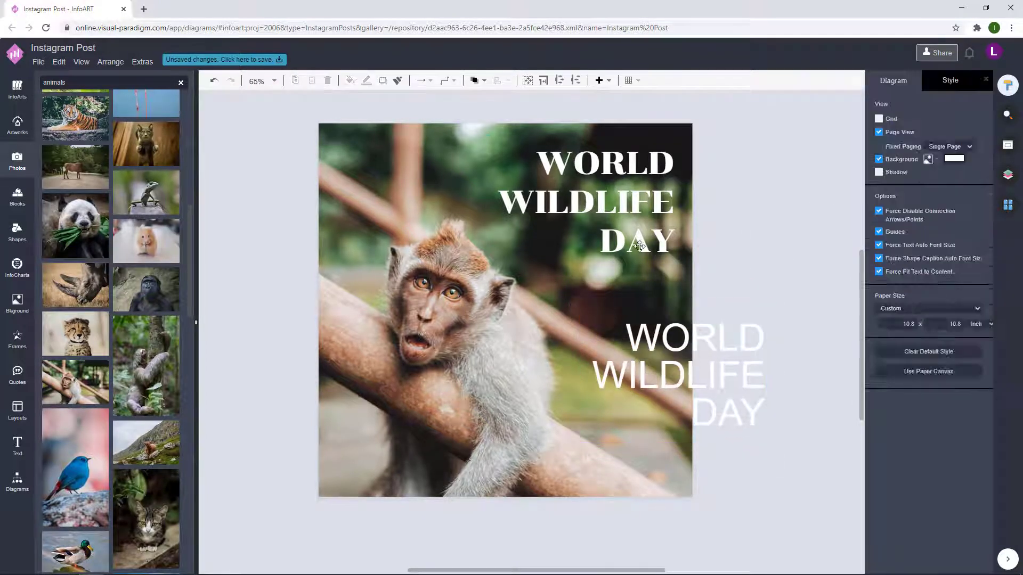
- Delete the original Chonburi title and move the new three-line title into its place at the photo's upper right
left_click(647, 205)
key("Delete")
left_click_drag(745, 361, 657, 178)
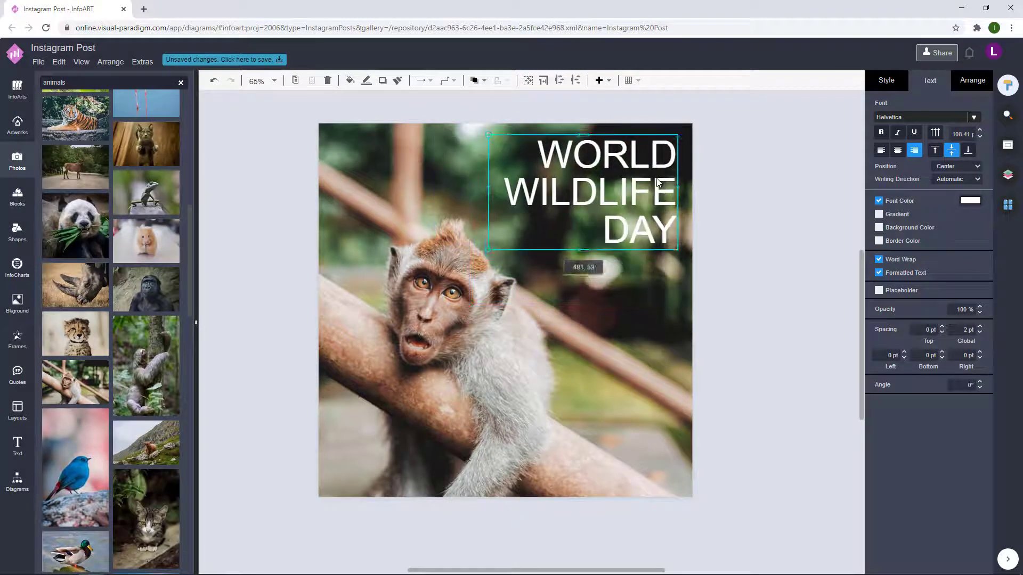
- Try the Anonymous Pro font on the title and return it to Helvetica
left_click(974, 117)
left_click(858, 219)
left_click(745, 190)
left_click(621, 184)
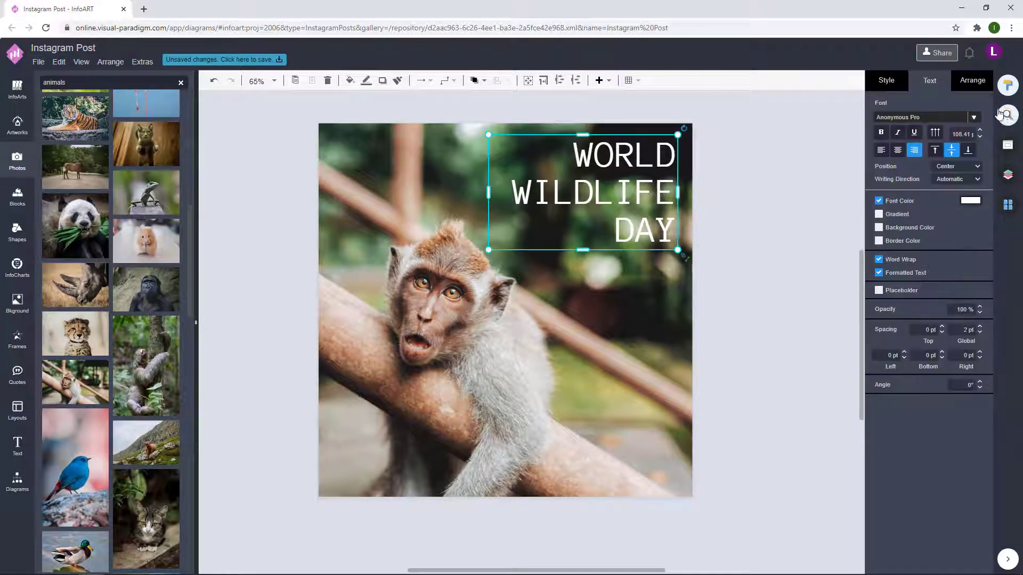
left_click(976, 116)
- Set the title's line height to 90 %
double_click(639, 185)
left_click(979, 254)
left_click(767, 213)
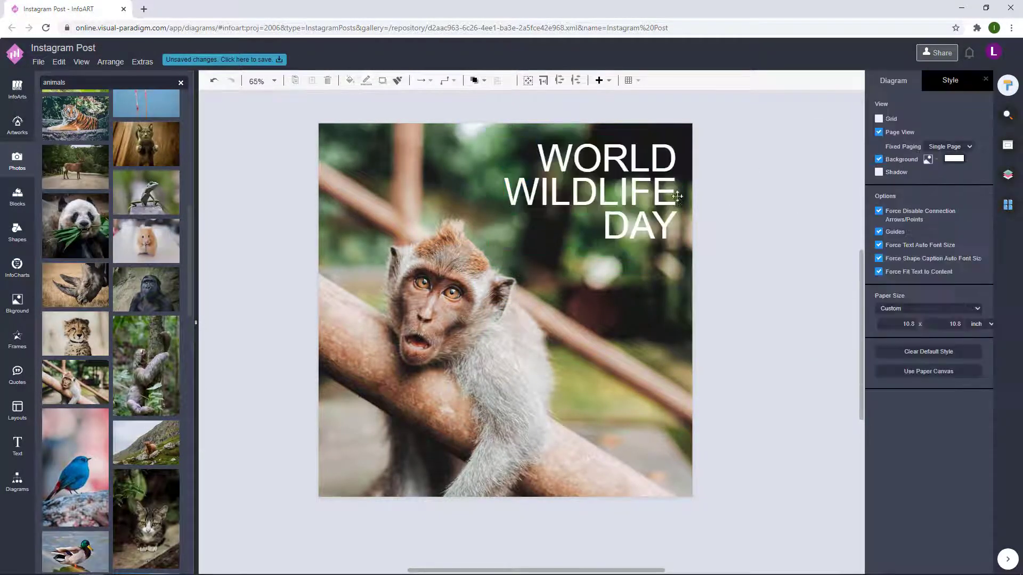
- Try the Gamja Flower font on the title
double_click(658, 193)
left_click(973, 131)
scroll(945, 226, "down", 20)
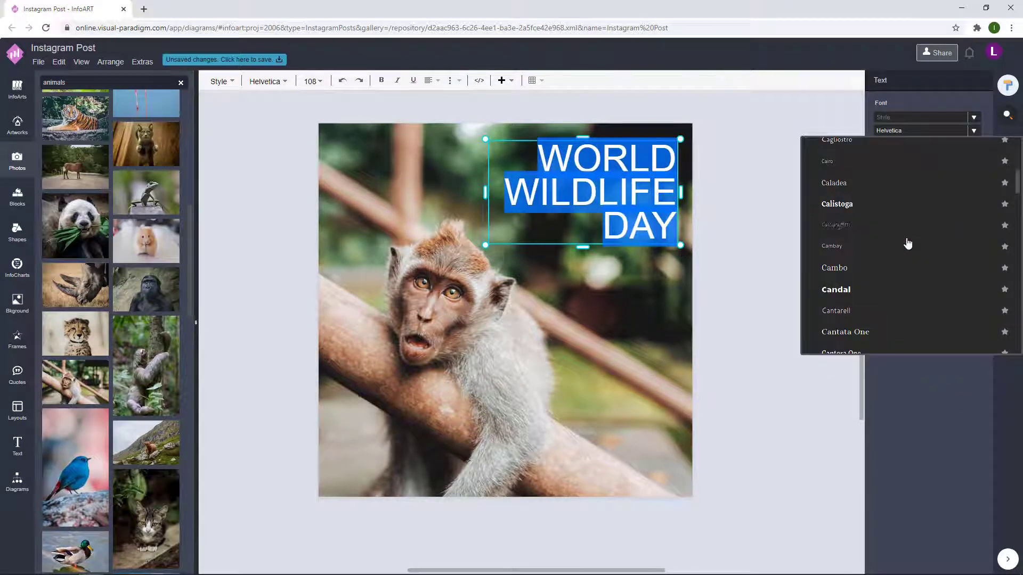
scroll(907, 243, "down", 10)
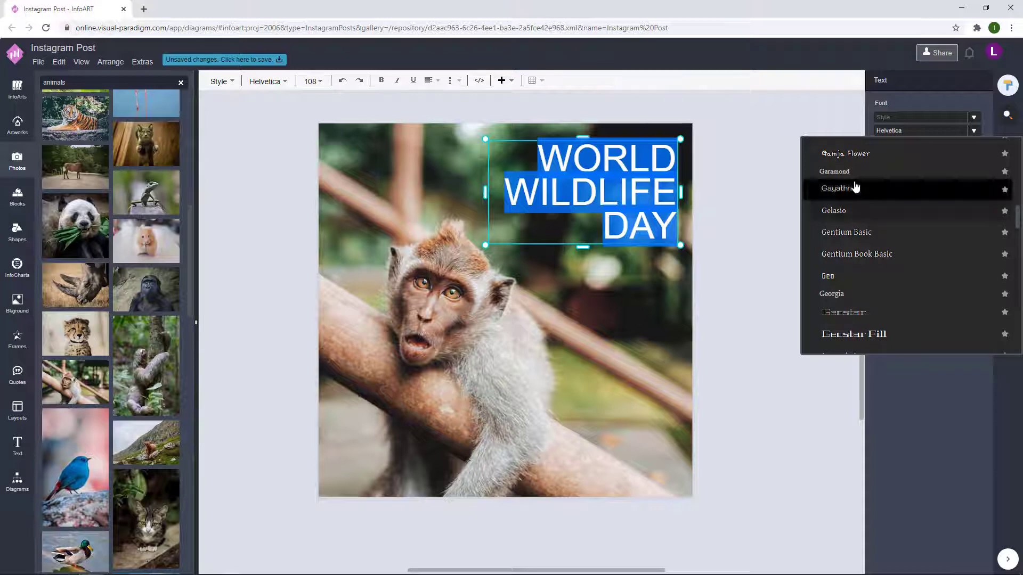
left_click(847, 154)
left_click(739, 179)
- Change the title's font to Junge
double_click(647, 190)
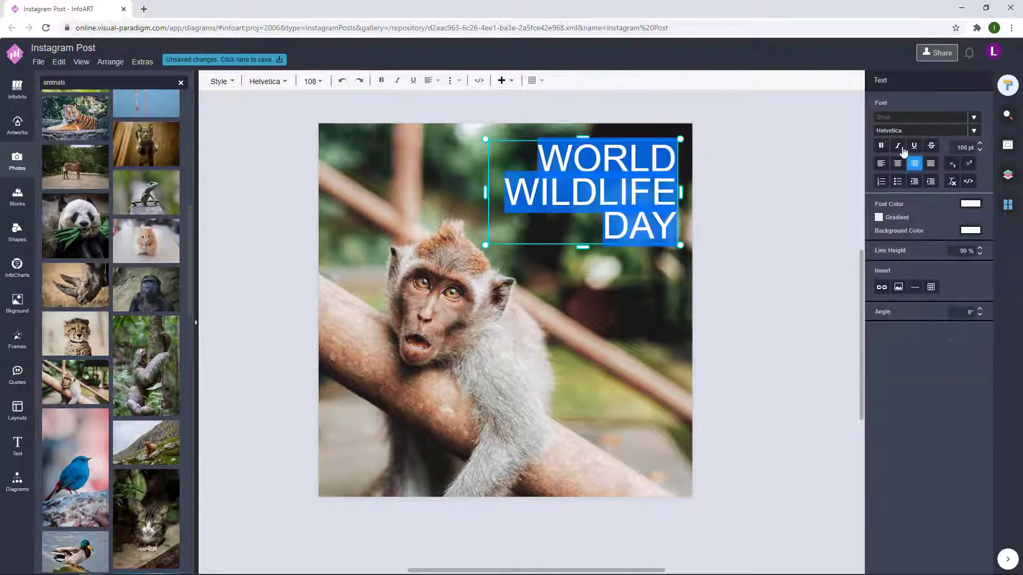
left_click(905, 130)
scroll(904, 260, "down", 10)
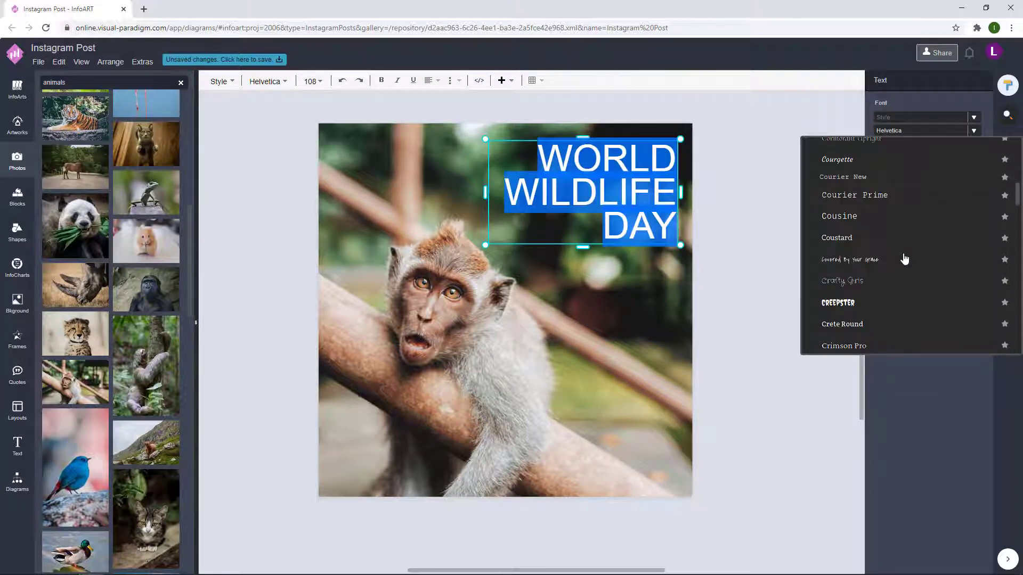
scroll(903, 259, "down", 15)
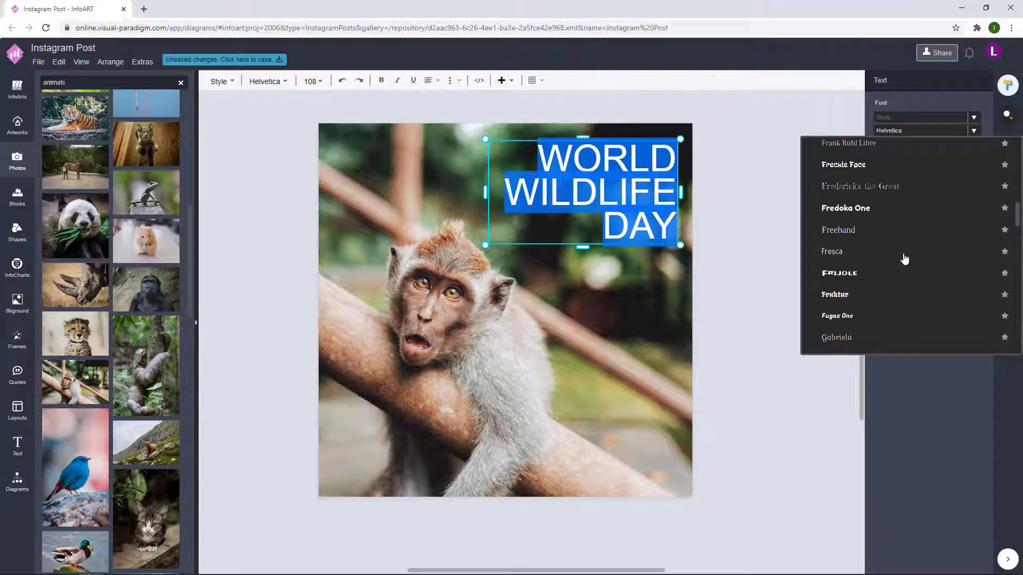
scroll(903, 260, "down", 15)
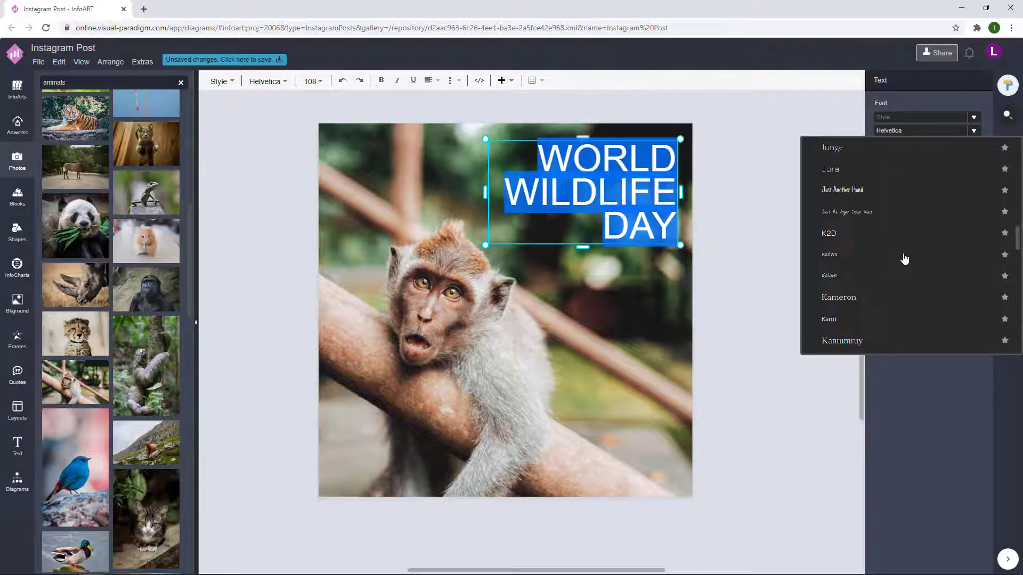
left_click(831, 147)
left_click(828, 206)
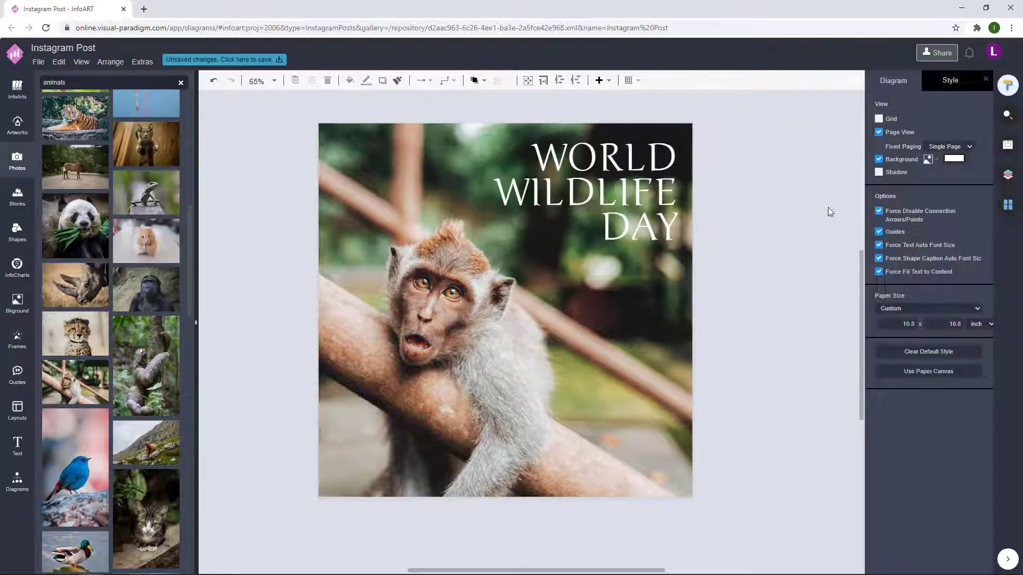
- Shrink the title slightly by its lower-left corner, keeping it at the photo's upper right
left_click(644, 173)
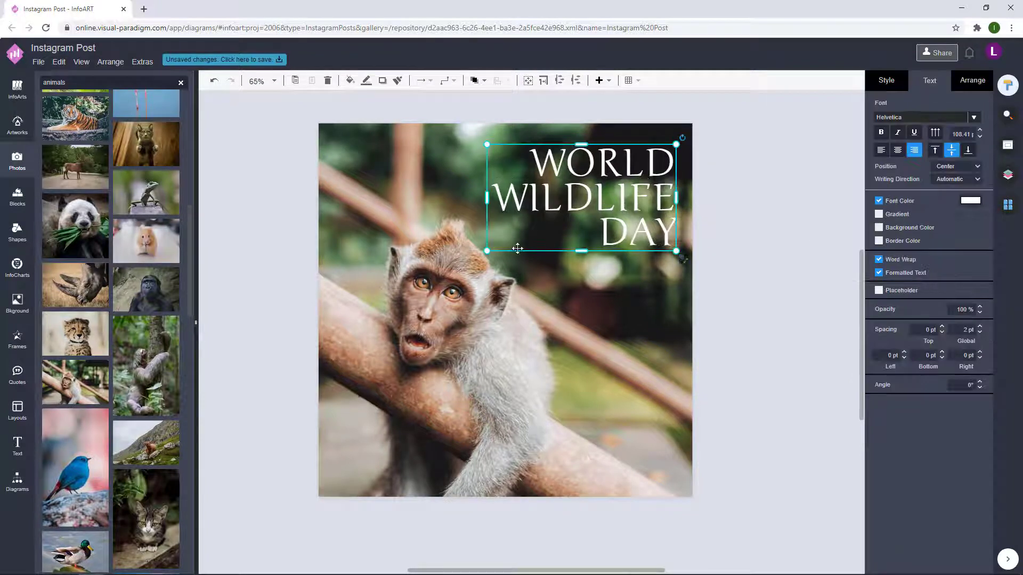
left_click_drag(488, 250, 504, 240)
left_click(686, 199)
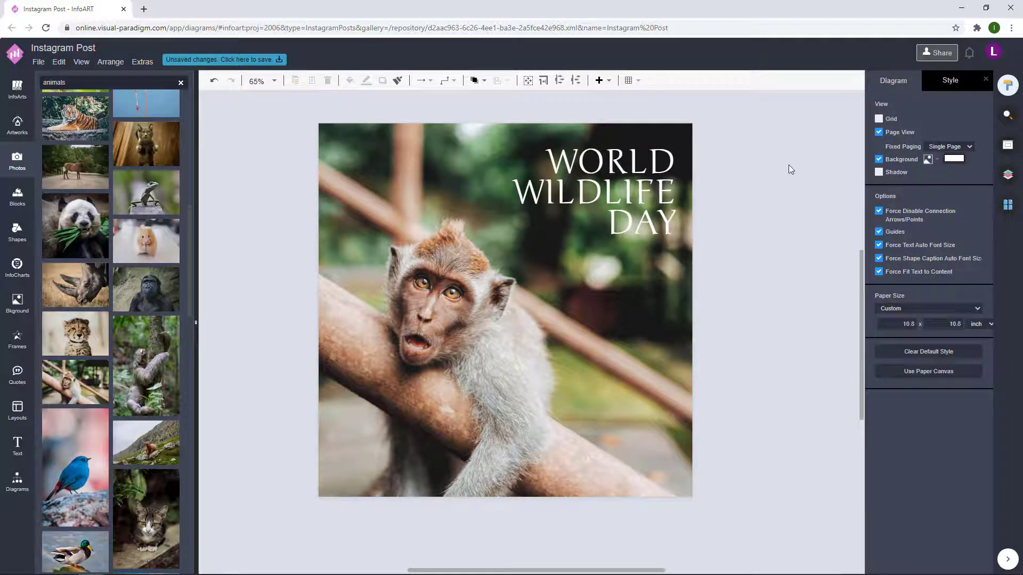
- Move the title slightly down within the dark area at the photo's upper right
left_click_drag(626, 204, 643, 254)
left_click(719, 220)
left_click(729, 203)
left_click_drag(630, 196, 630, 215)
left_click(733, 196)
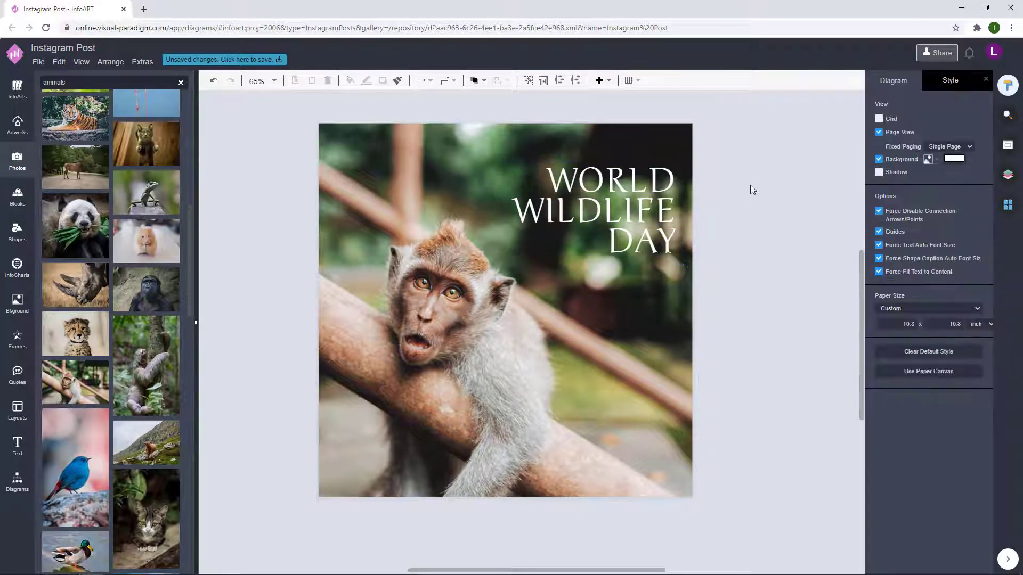
- Change the title's font to Josefin Sans
left_click(623, 223)
left_click(973, 117)
scroll(901, 218, "down", 10)
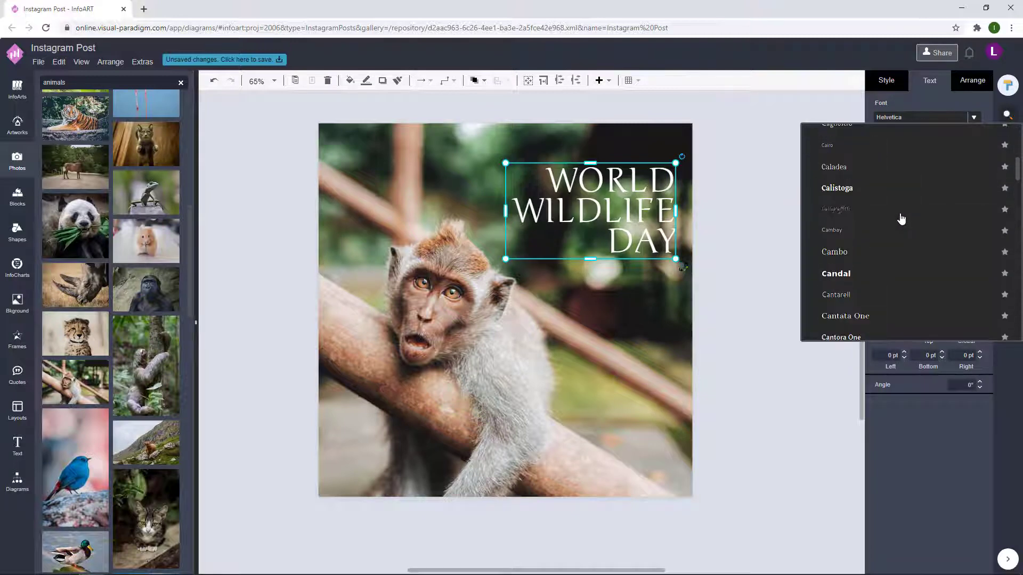
scroll(901, 218, "down", 10)
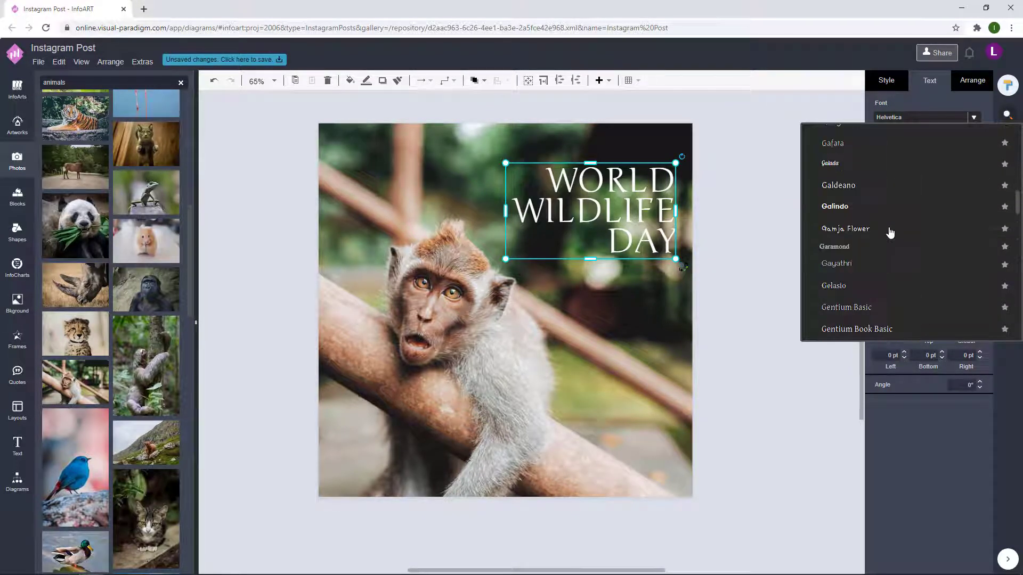
scroll(888, 232, "down", 10)
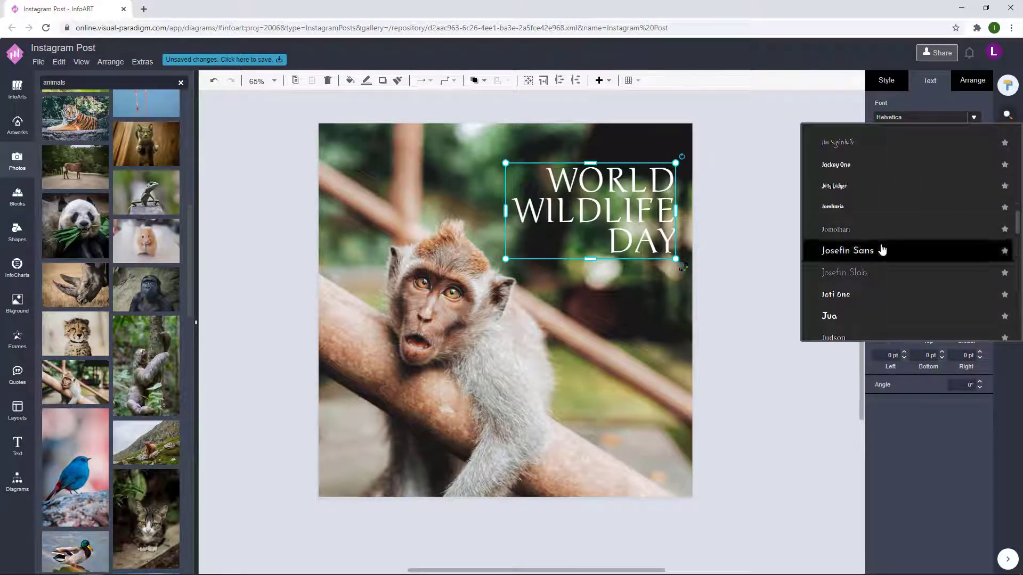
left_click(881, 248)
- Change the title's font to Kaushan Script
left_click(973, 117)
scroll(932, 223, "up", 10)
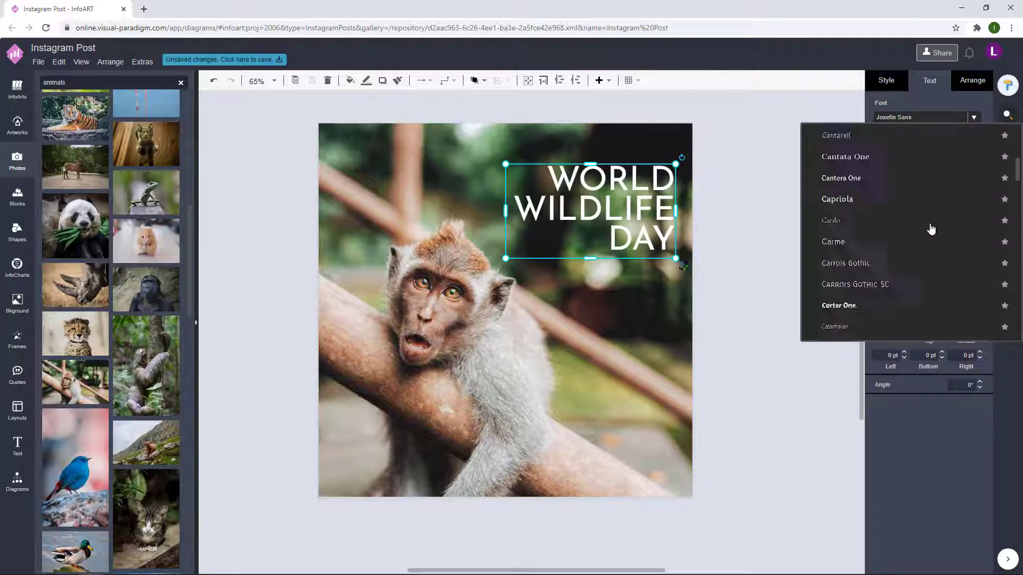
scroll(930, 229, "down", 10)
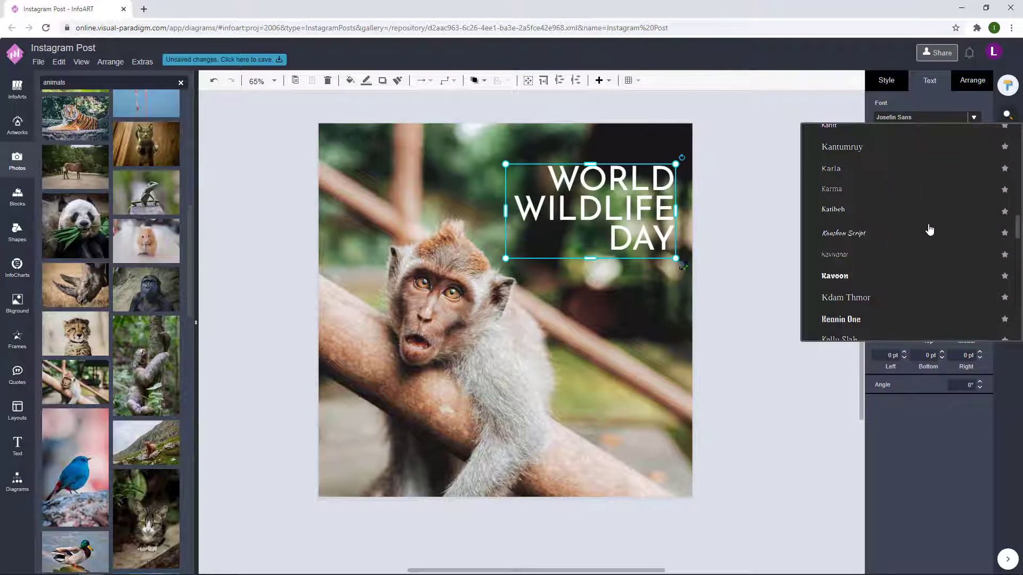
left_click(909, 241)
left_click(701, 222)
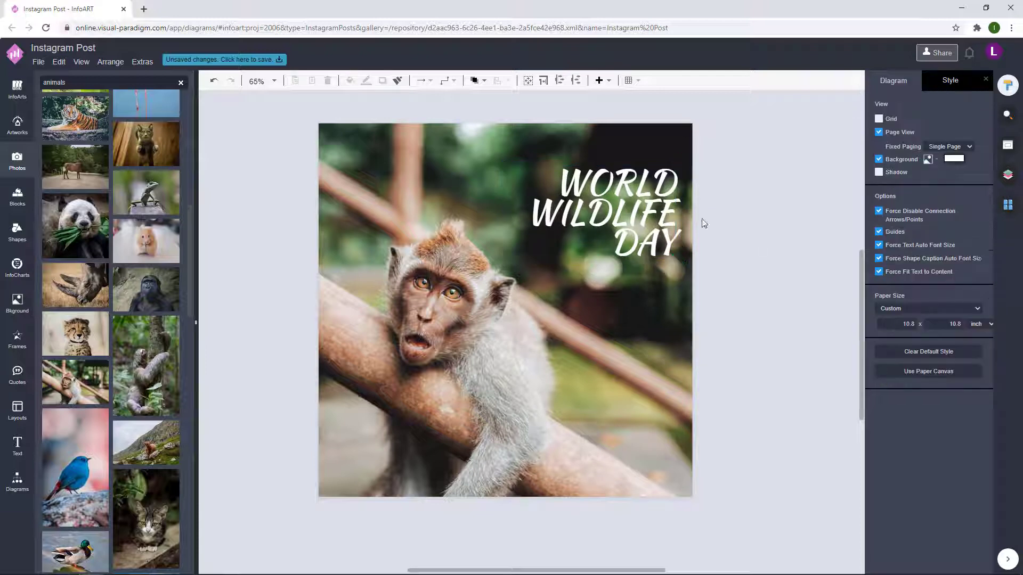
- Rewrite the title's first line in title case as "World"
double_click(647, 183)
left_click(647, 183)
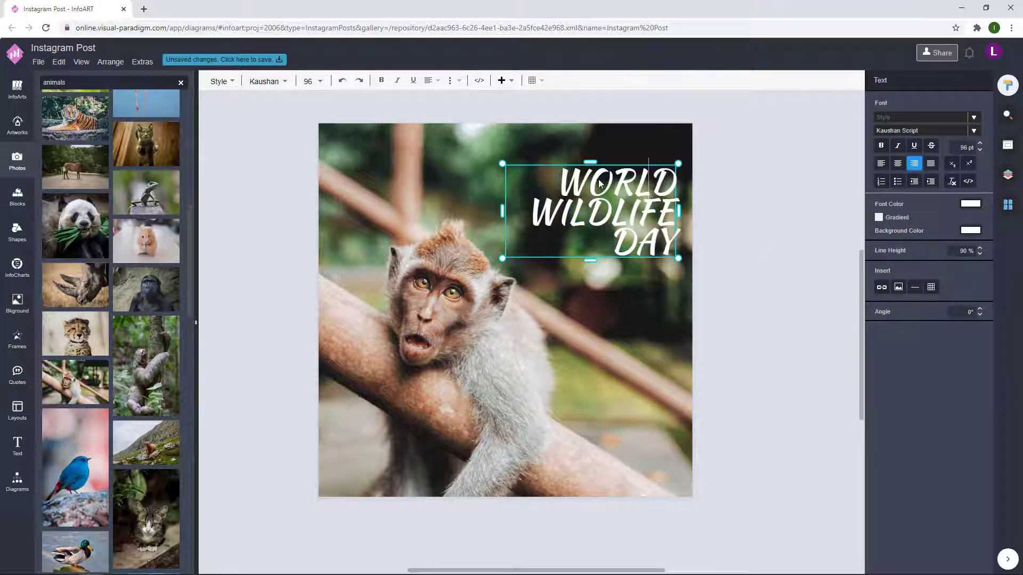
left_click_drag(603, 185, 670, 190)
type("orld")
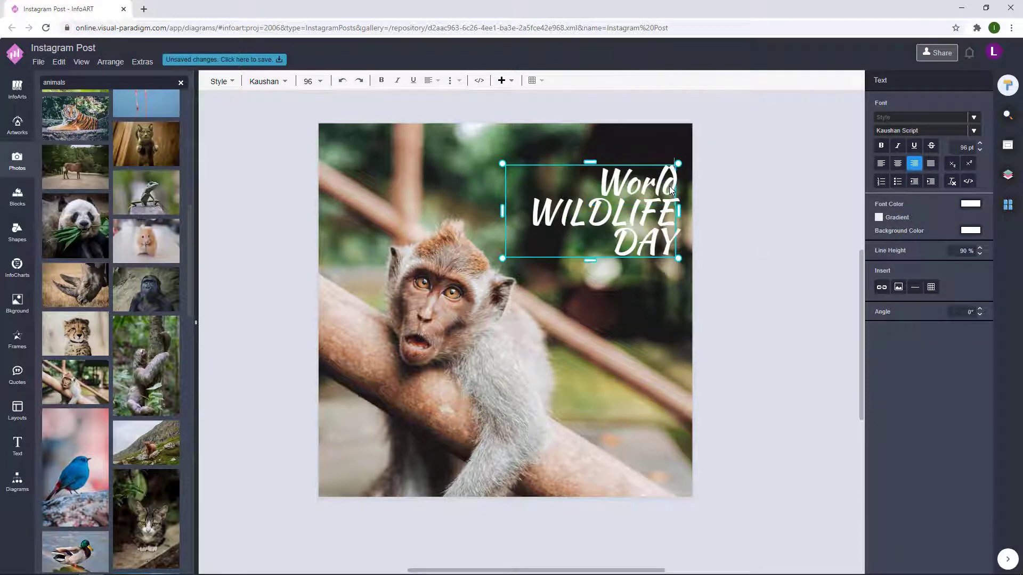
- Rewrite the title's second line in title case as "Wildlife"
left_click_drag(581, 226, 674, 213)
left_click(675, 214)
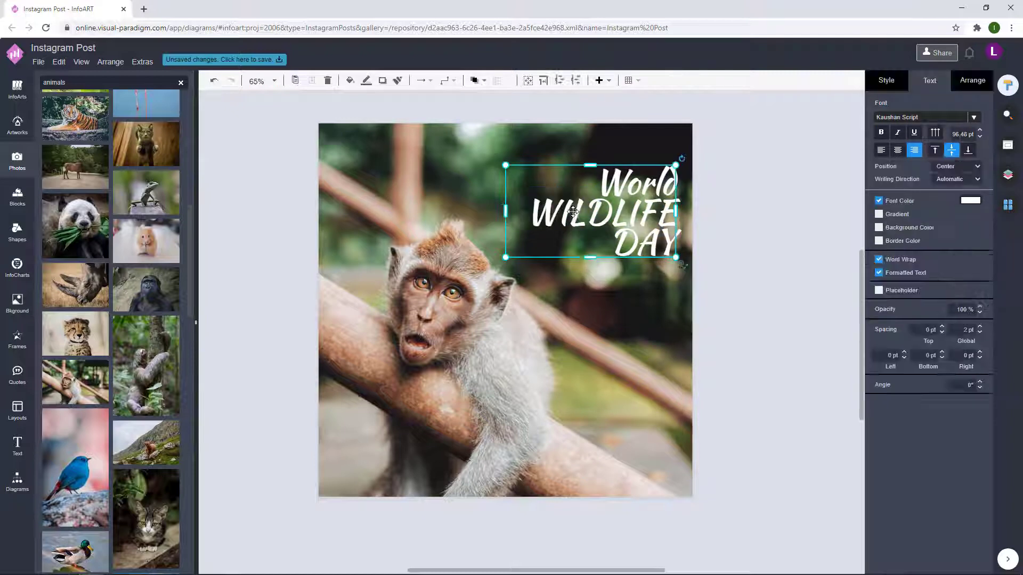
double_click(572, 214)
left_click(598, 216)
left_click_drag(559, 215, 671, 209)
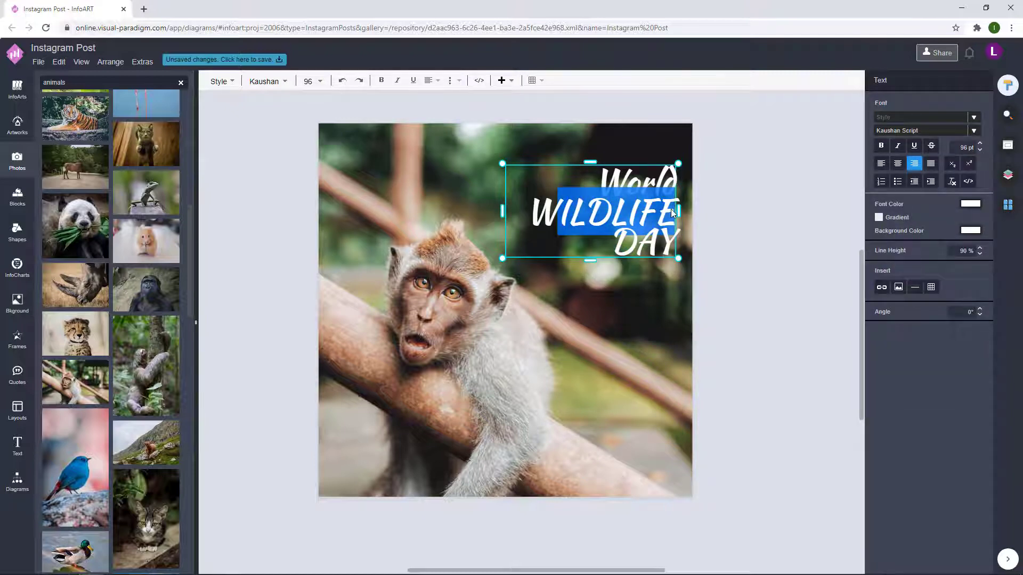
type("ild")
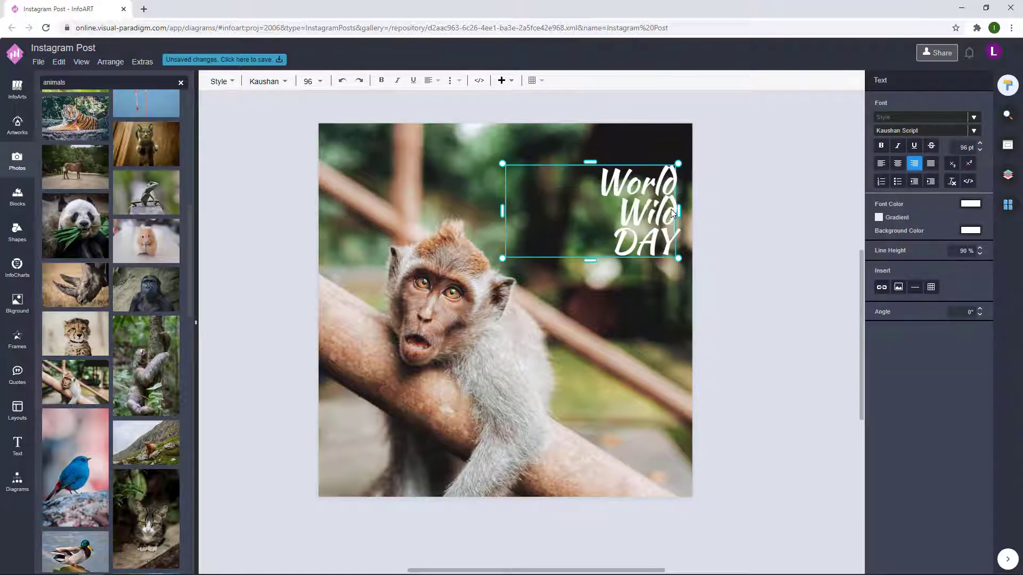
type("life")
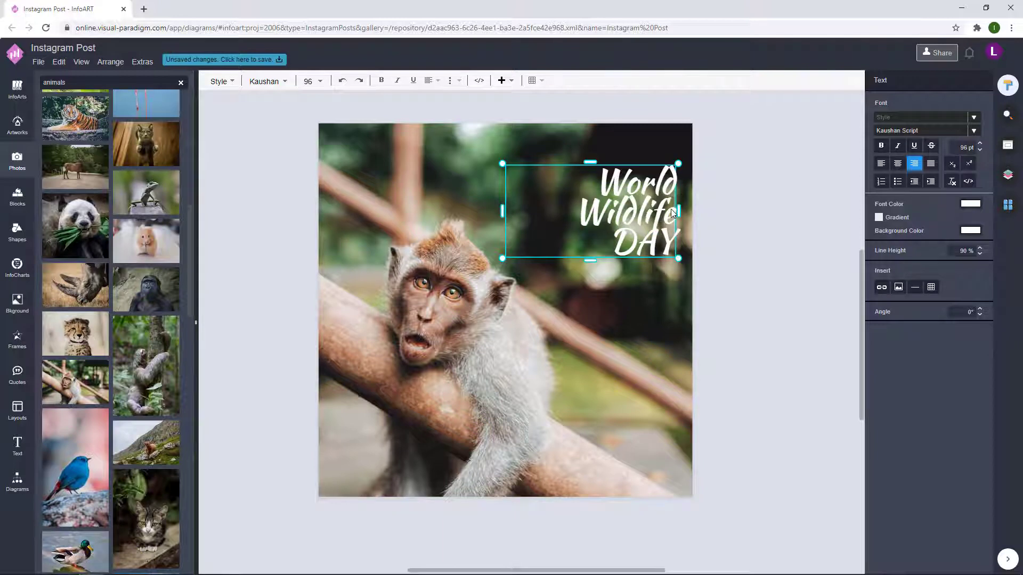
- Add "Day" after "Wildlife" on the second line and remove the title's uppercase third line
type(" Day")
key("BackSpace")
key("BackSpace")
type("Day")
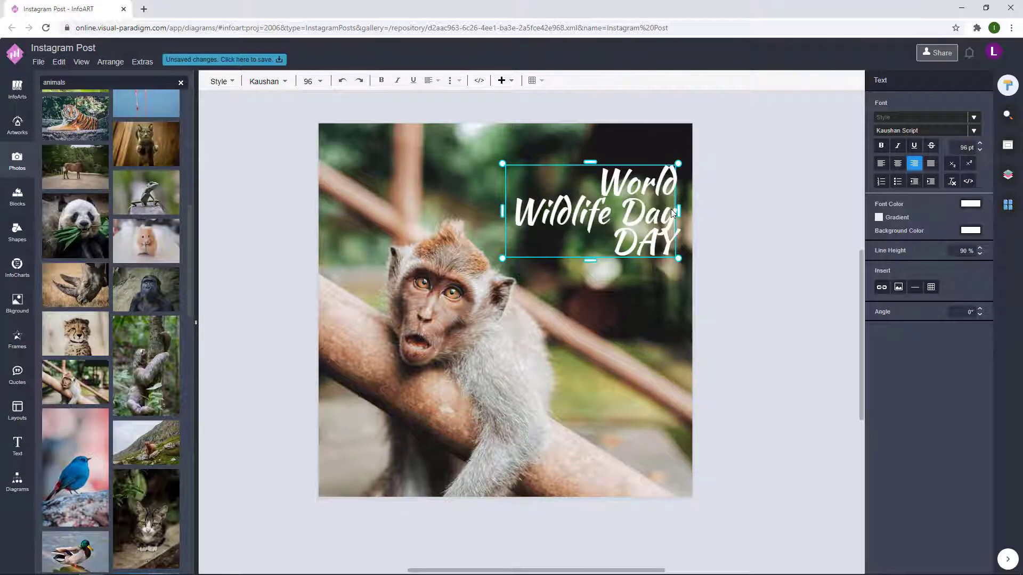
left_click_drag(614, 243, 669, 244)
key("BackSpace")
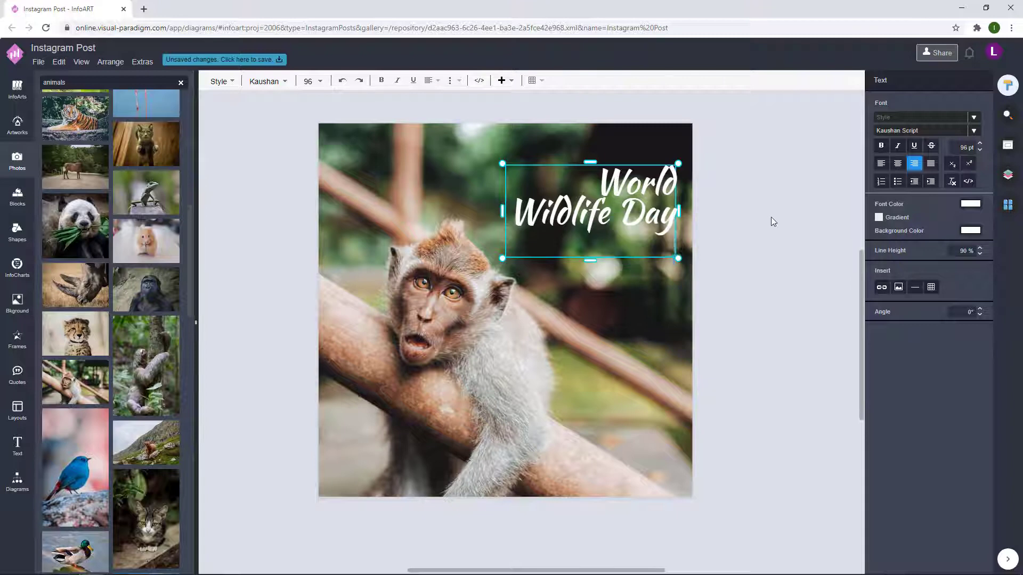
left_click(771, 220)
double_click(630, 215)
left_click(660, 251)
key("BackSpace")
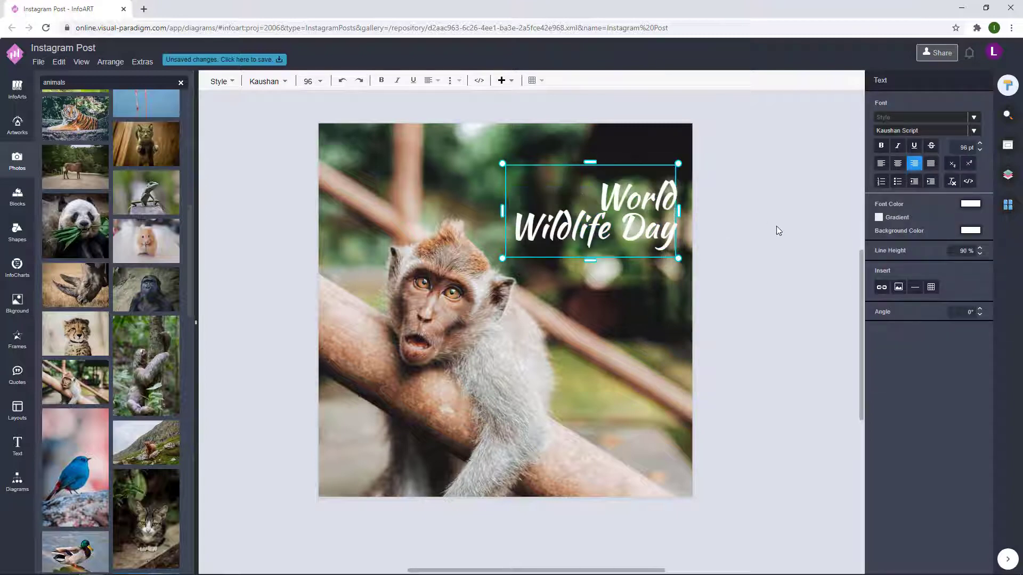
left_click(775, 226)
- Increase the title's line height and move the title up within the photo's dark upper-right area
double_click(636, 228)
left_click(979, 248)
left_click(979, 248)
left_click(978, 248)
left_click(747, 225)
left_click_drag(647, 224, 625, 181)
- Try centre alignment on the title and set it back to right alignment
left_click(899, 150)
left_click(770, 181)
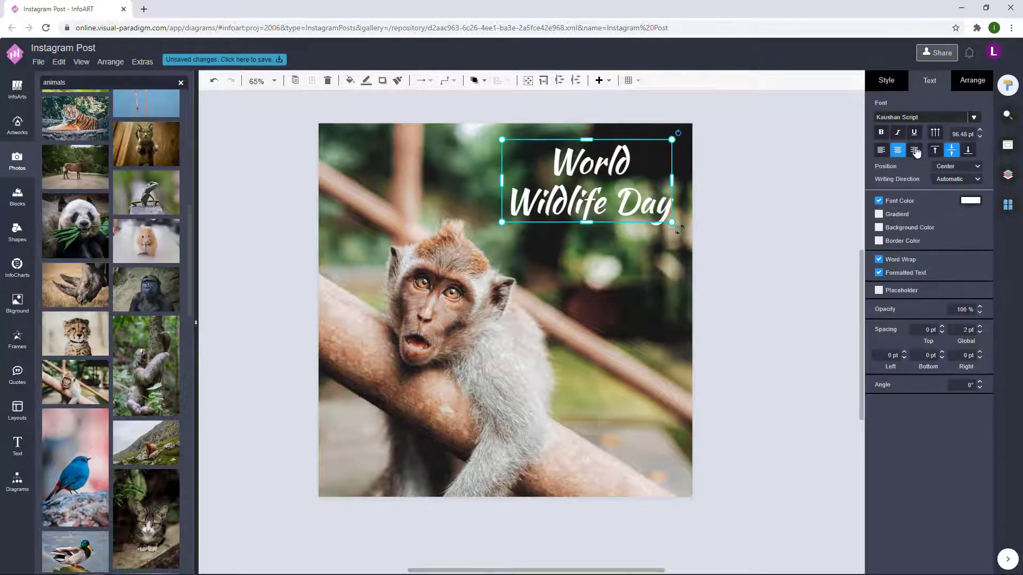
left_click(914, 150)
left_click(805, 178)
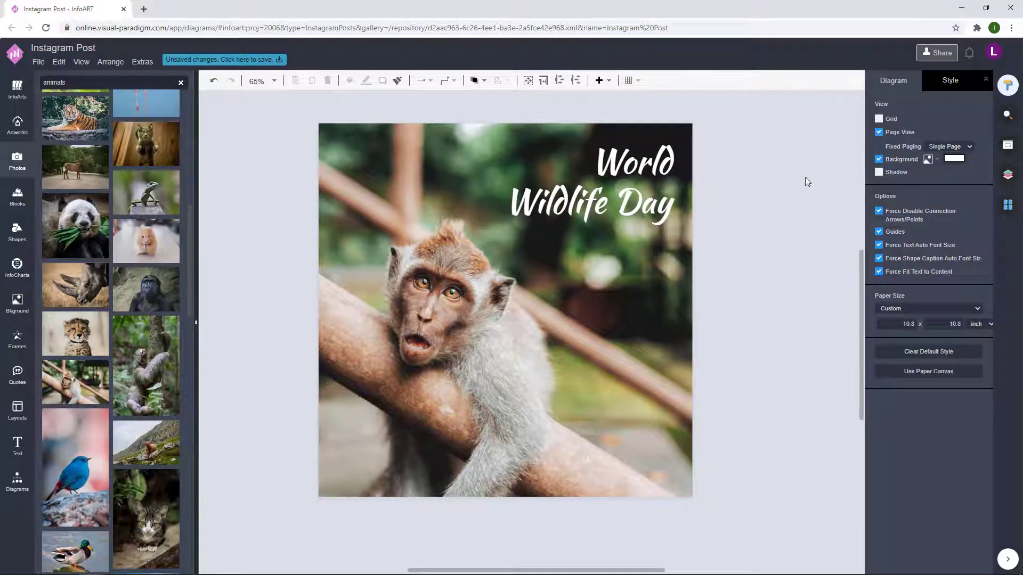
scroll(152, 395, "down", 15)
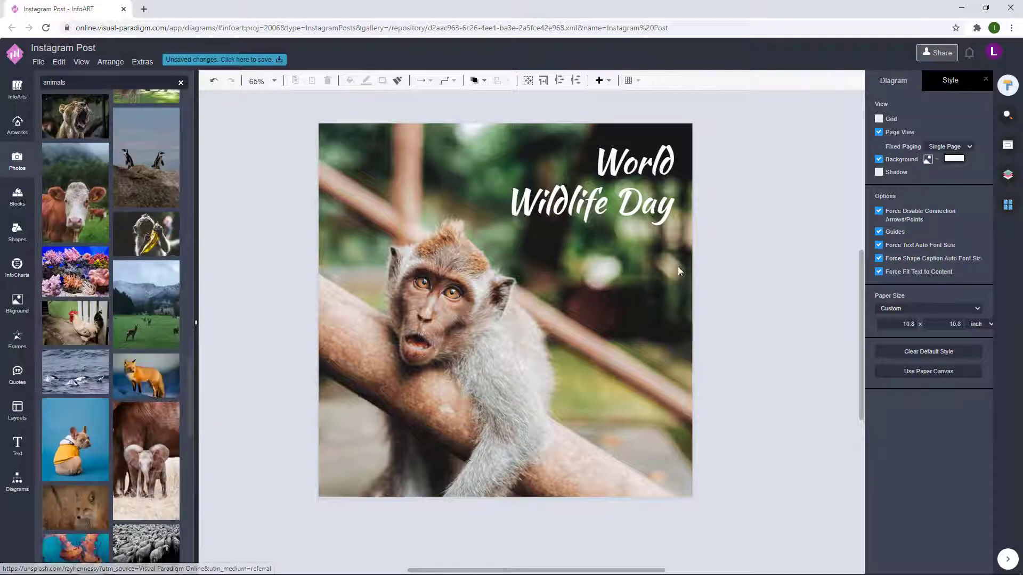
scroll(87, 429, "down", 10)
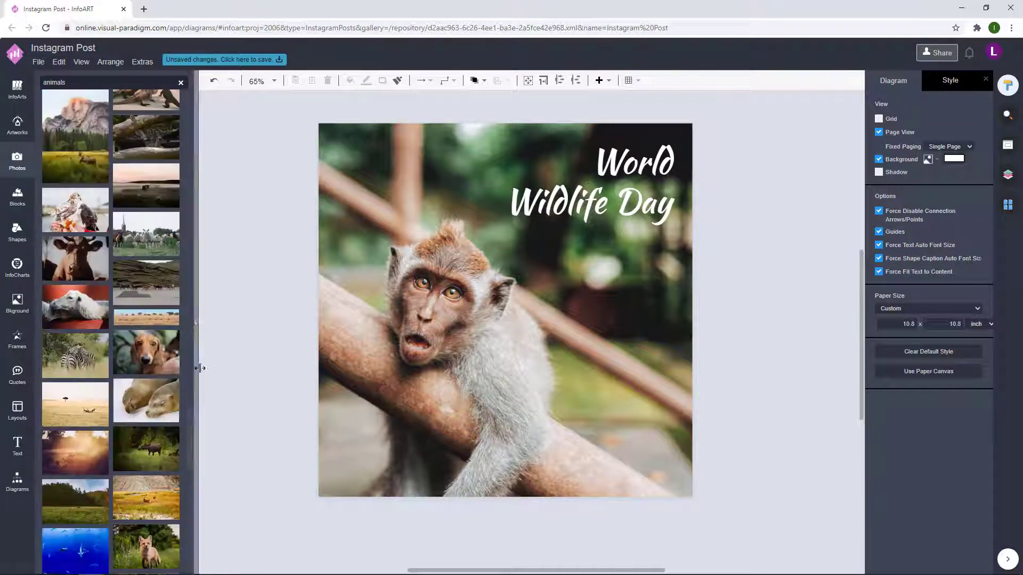
left_click(641, 187)
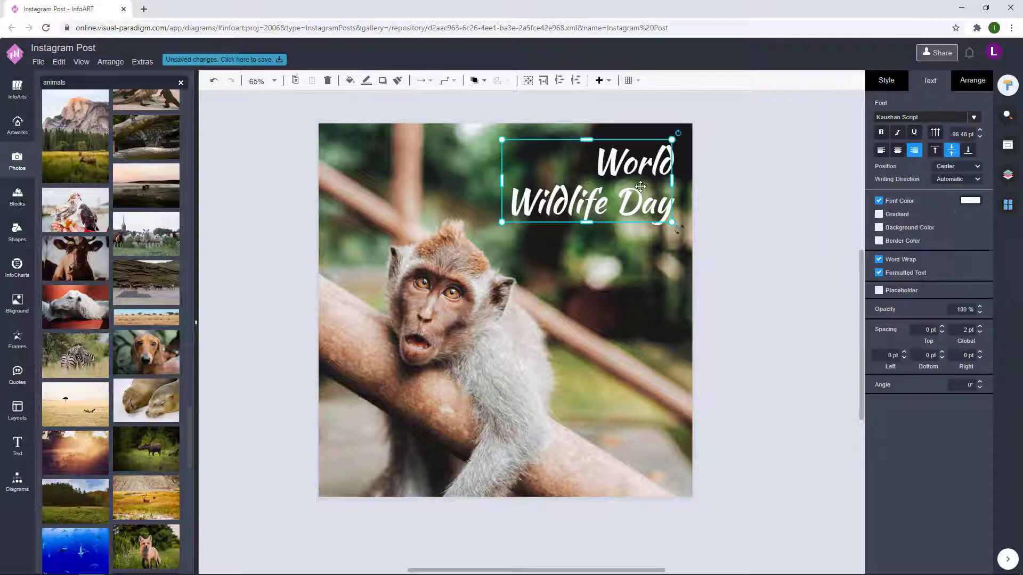
left_click(790, 170)
mouse_move(793, 220)
left_mouse_down()
mouse_move(813, 210)
mouse_move(795, 211)
left_mouse_up()
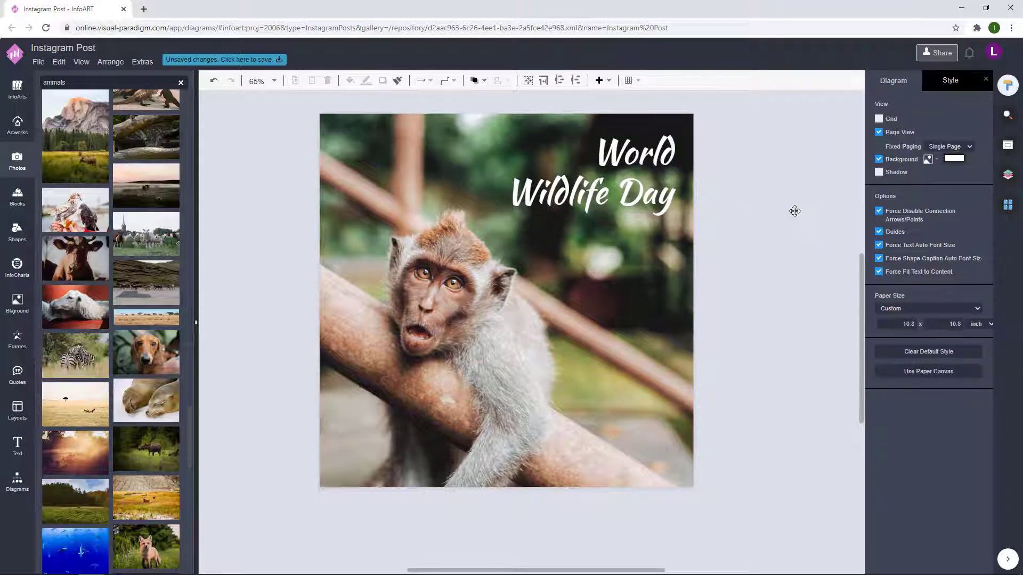
- Enlarge the title to about 114 pt by its lower-left corner, keeping it at the photo's upper right
left_click(613, 201)
left_click_drag(502, 213, 458, 235)
left_click(761, 176)
left_click_drag(602, 194, 606, 188)
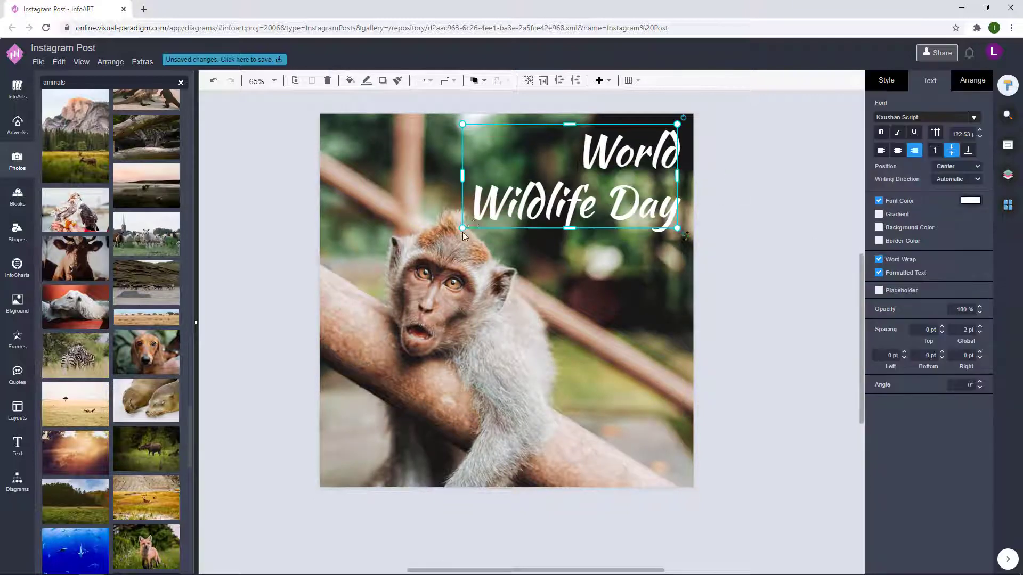
left_click_drag(462, 229, 477, 221)
left_click_drag(657, 183, 634, 288)
double_click(622, 281)
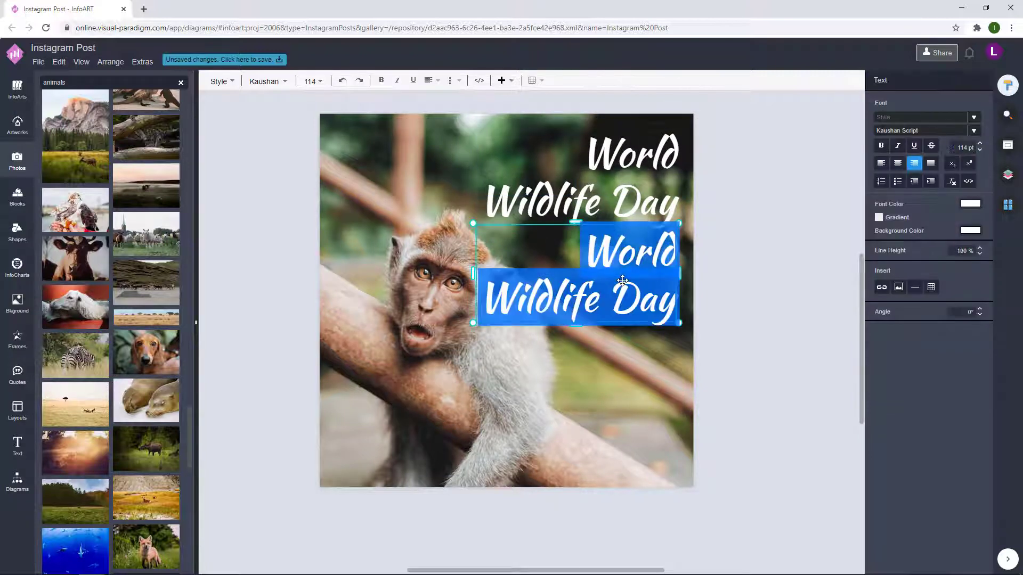
left_click(974, 132)
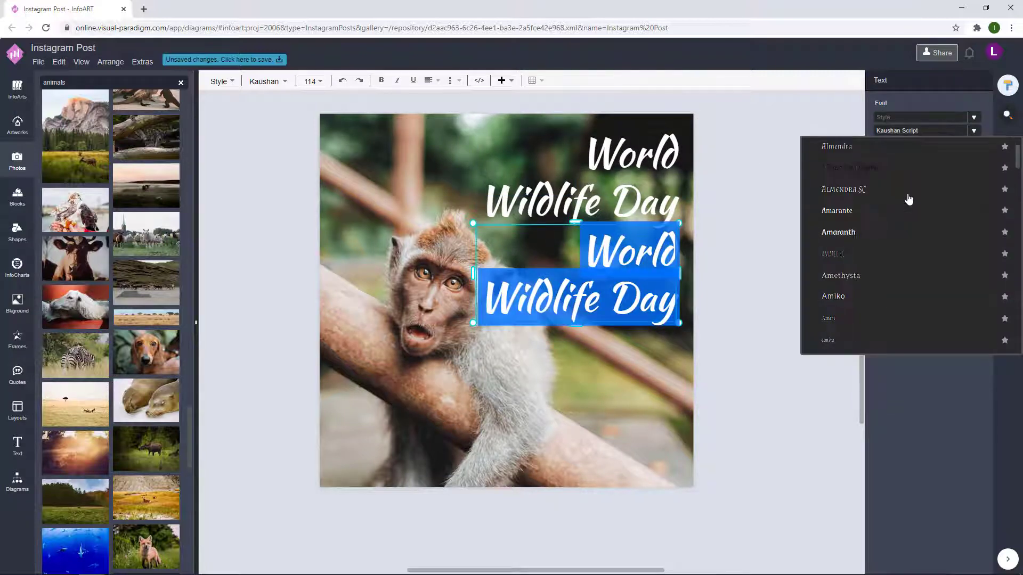
scroll(909, 199, "down", 5)
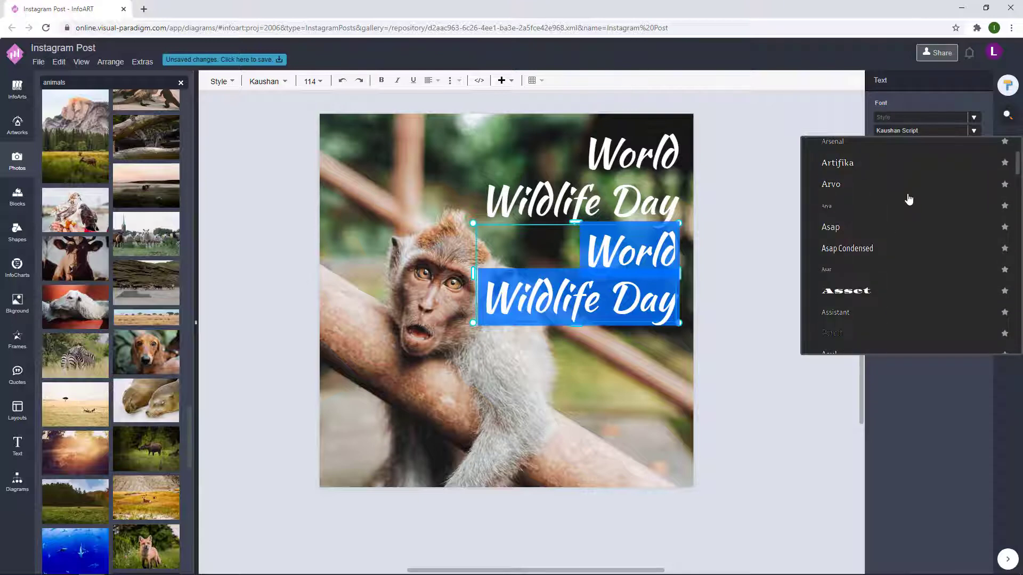
scroll(908, 200, "up", 3)
left_click(863, 265)
left_click(797, 256)
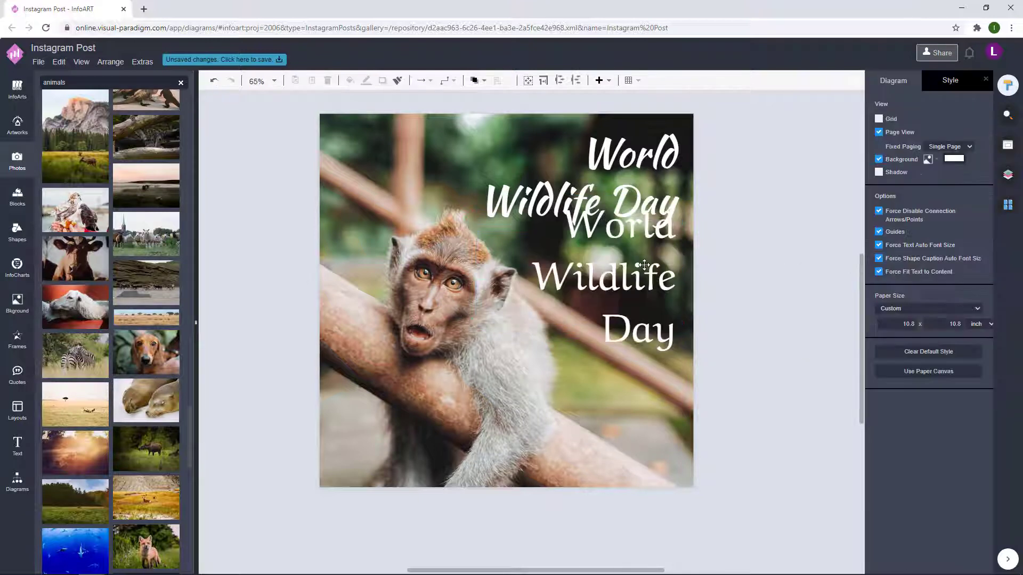
left_click_drag(639, 281, 633, 324)
left_click(808, 235)
- Add a white text box below the title and enlarge its text to about 71 pt
double_click(592, 282)
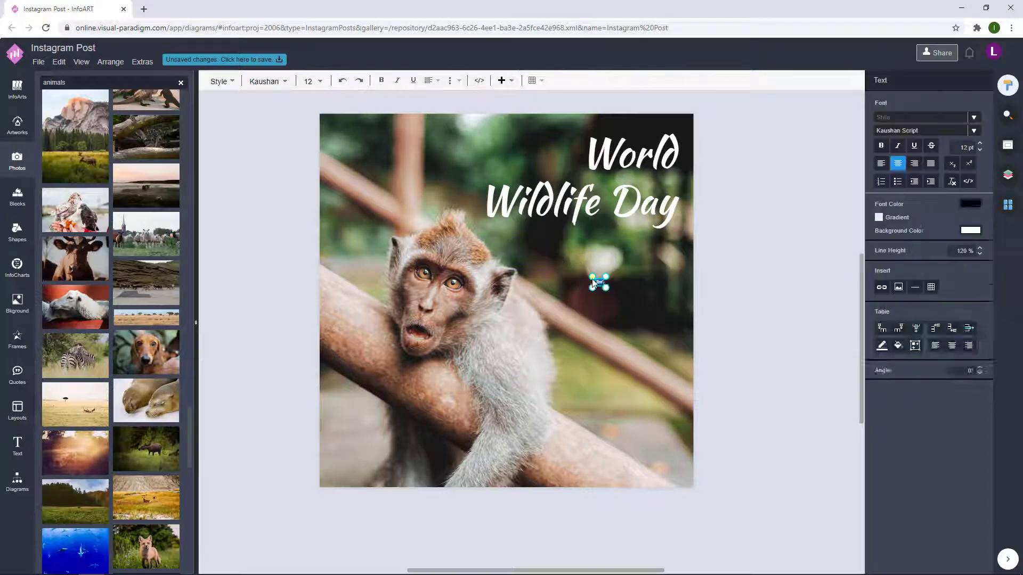
left_click_drag(606, 287, 826, 296)
left_click_drag(719, 302, 570, 266)
- Replace the new text box's placeholder with the tagline "SUSTAINING ALL LIFE ON THE EARTH"
double_click(571, 266)
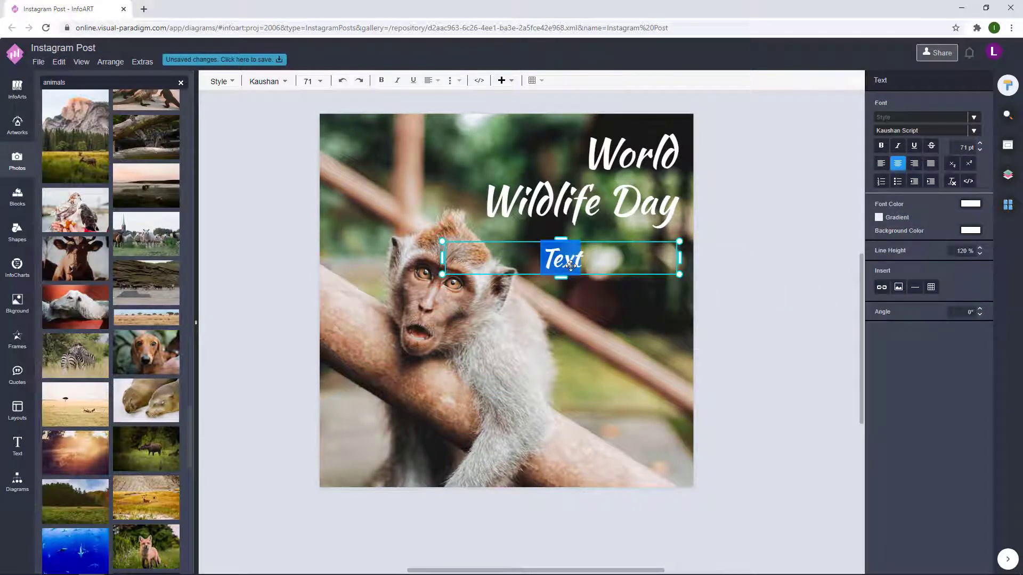
type("SUSTAIBUBF")
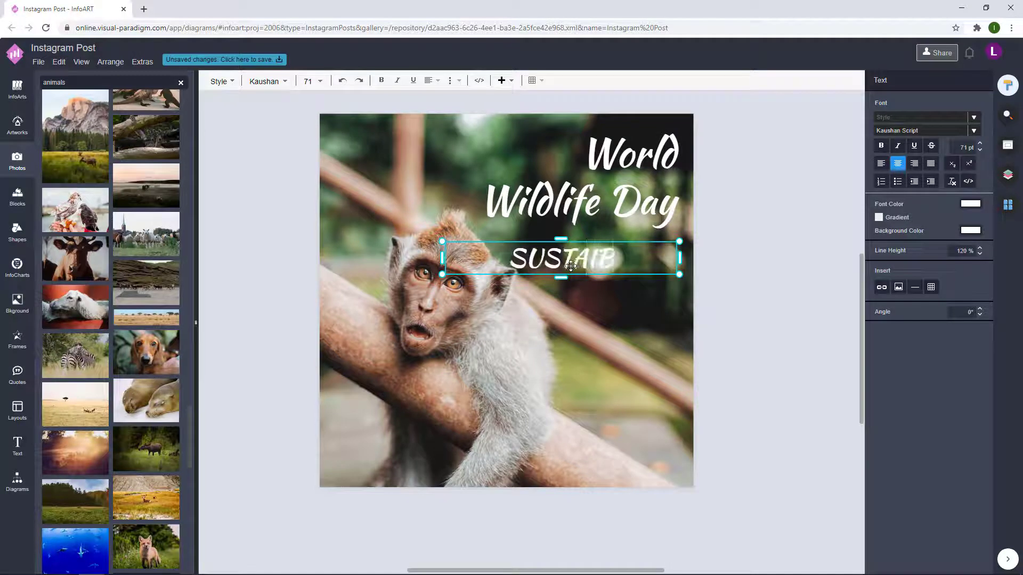
key("BackSpace")
key("BackSpace")
key("BackSpace")
key("BackSpace")
type("NING")
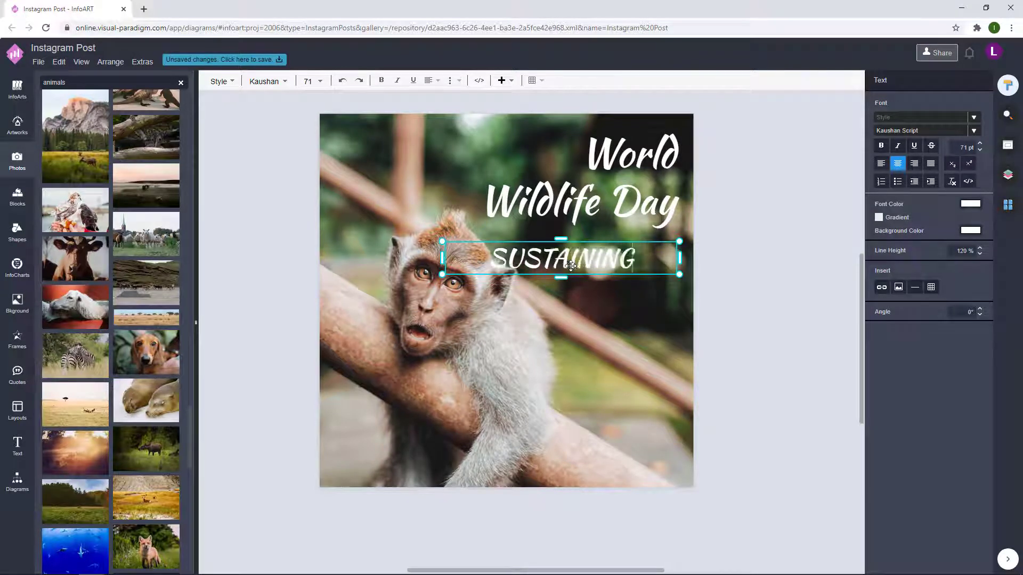
type(" ALL LIFE")
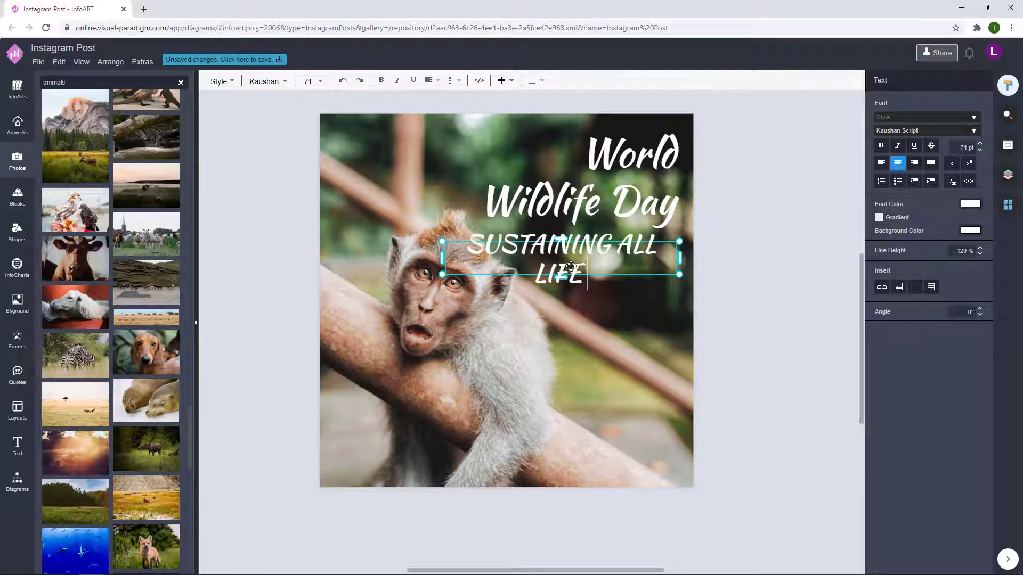
type(" ON THE EARTH")
key("Escape")
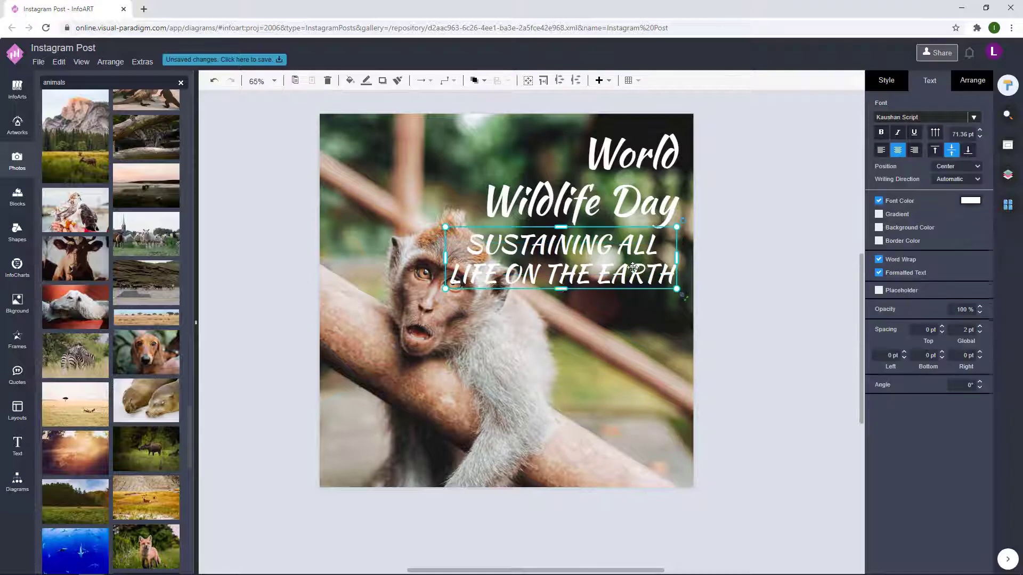
- Change the tagline's font to Amarante
double_click(634, 241)
left_click(973, 130)
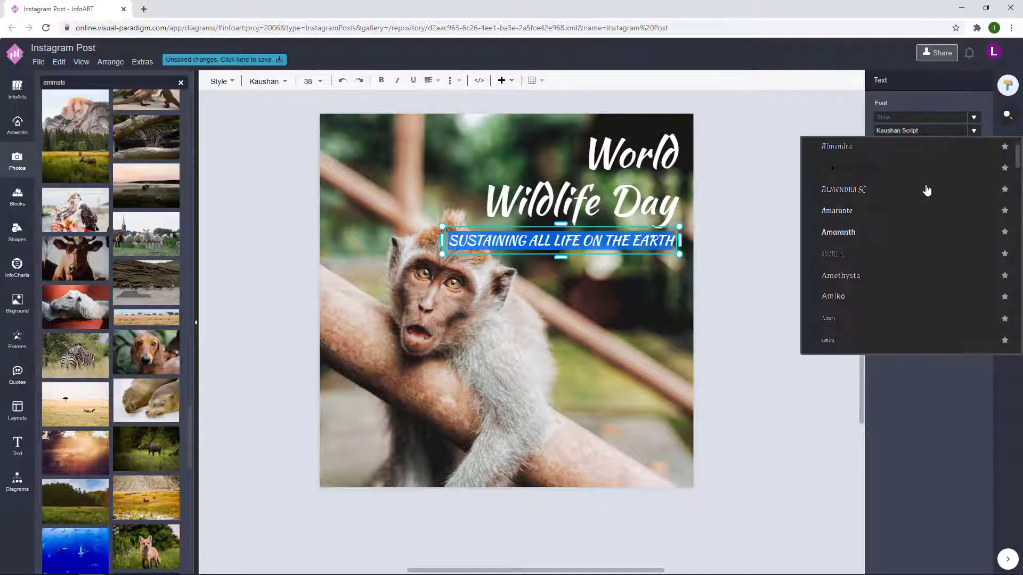
left_click(897, 213)
- Change the tagline's font to Bai Jamjuree
left_click(974, 131)
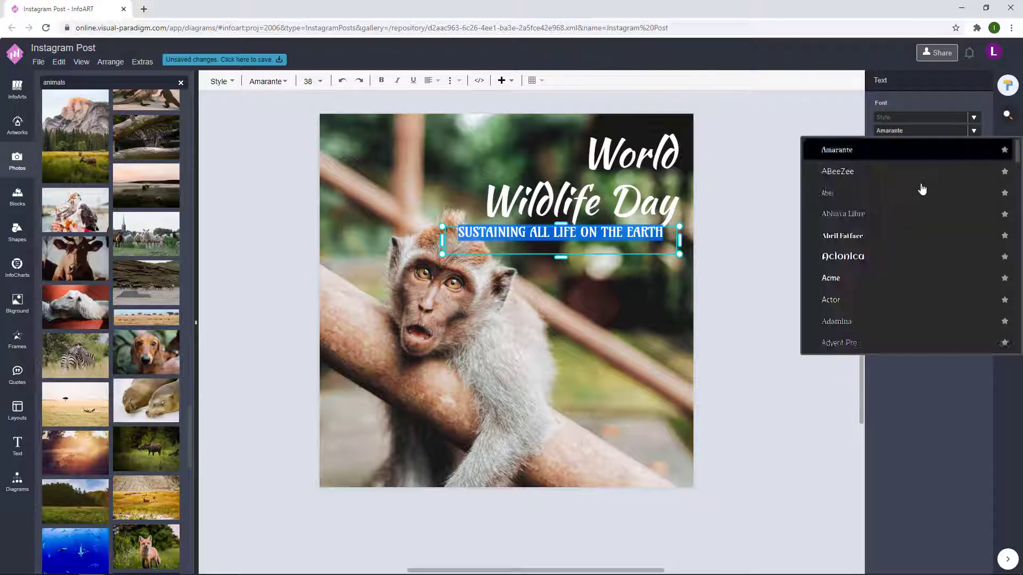
scroll(902, 223, "down", 3)
scroll(890, 241, "down", 8)
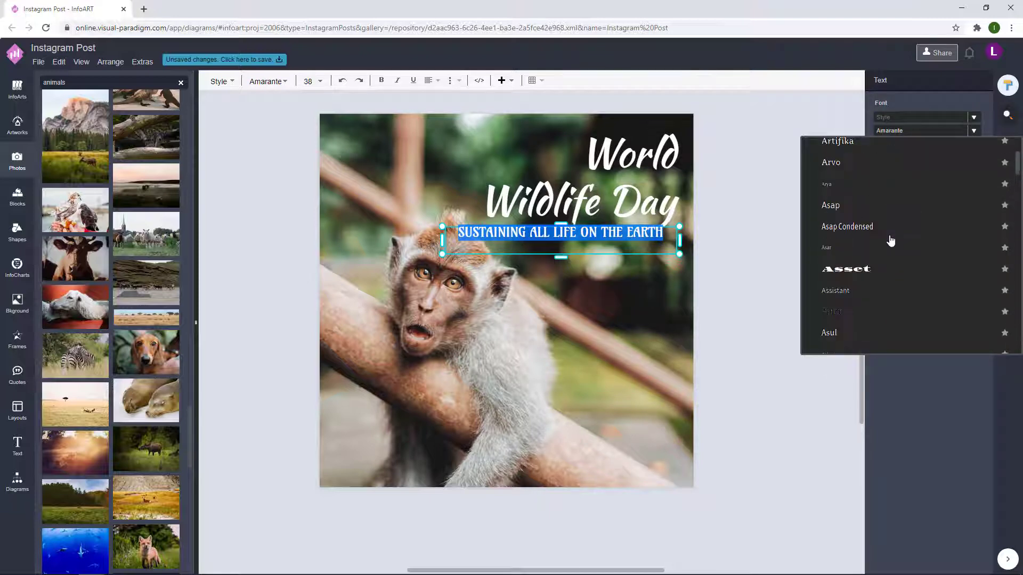
left_click(890, 241)
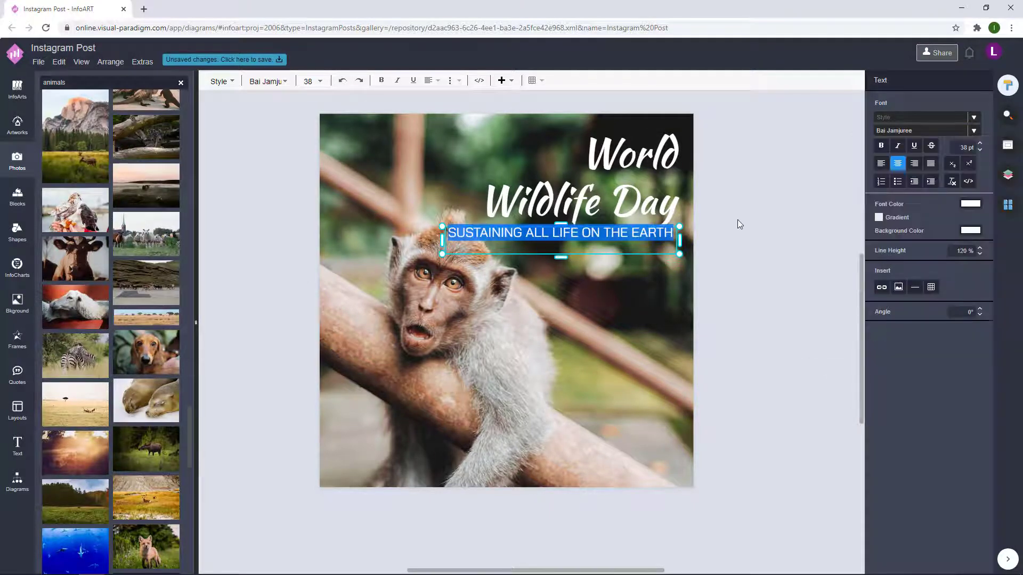
left_click(737, 220)
left_click(787, 220)
- Widen the tagline slightly by its lower-left corner to match the title's width
left_click(499, 240)
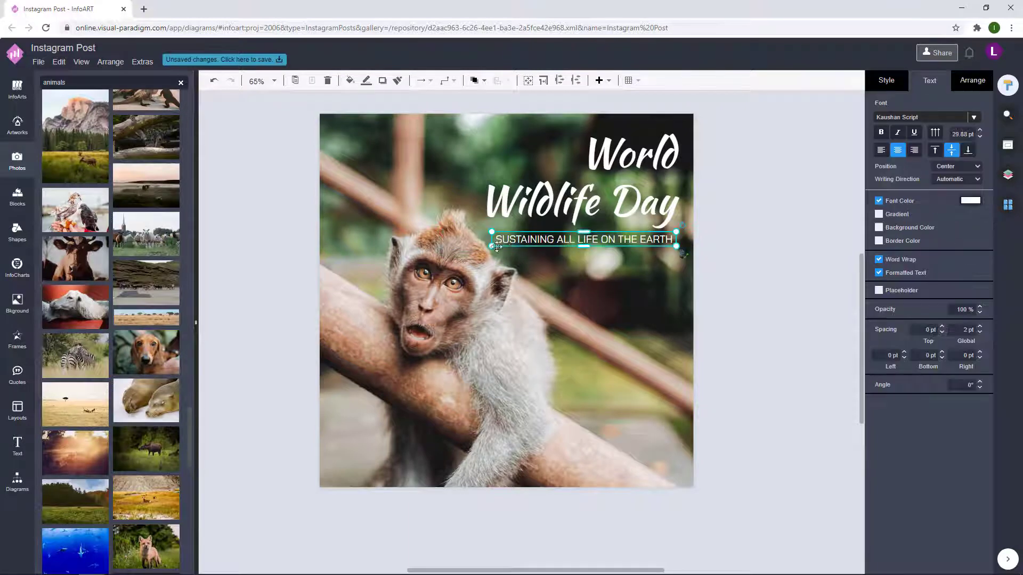
left_click_drag(491, 246, 482, 248)
left_click(737, 225)
- Nudge the tagline closer to the title and shrink both texts together toward the photo's upper right
left_click_drag(664, 239, 658, 237)
left_click(622, 202, "shift")
left_click_drag(618, 185, 641, 186)
left_click(754, 172)
- Move the tagline slightly up beneath the title
left_click(627, 230)
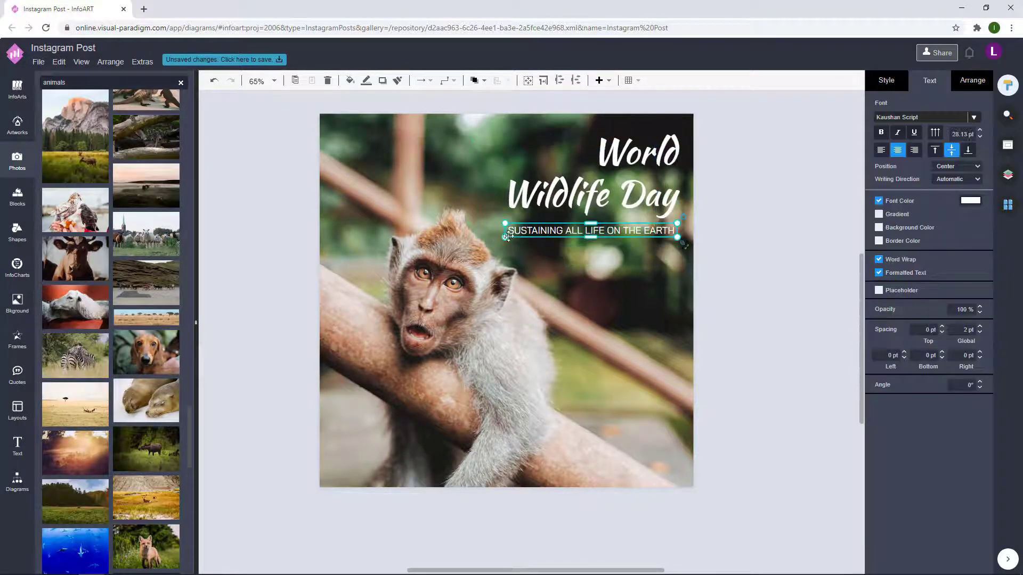
left_click(702, 234)
left_click_drag(661, 233, 660, 231)
left_click(706, 234)
left_click(658, 233)
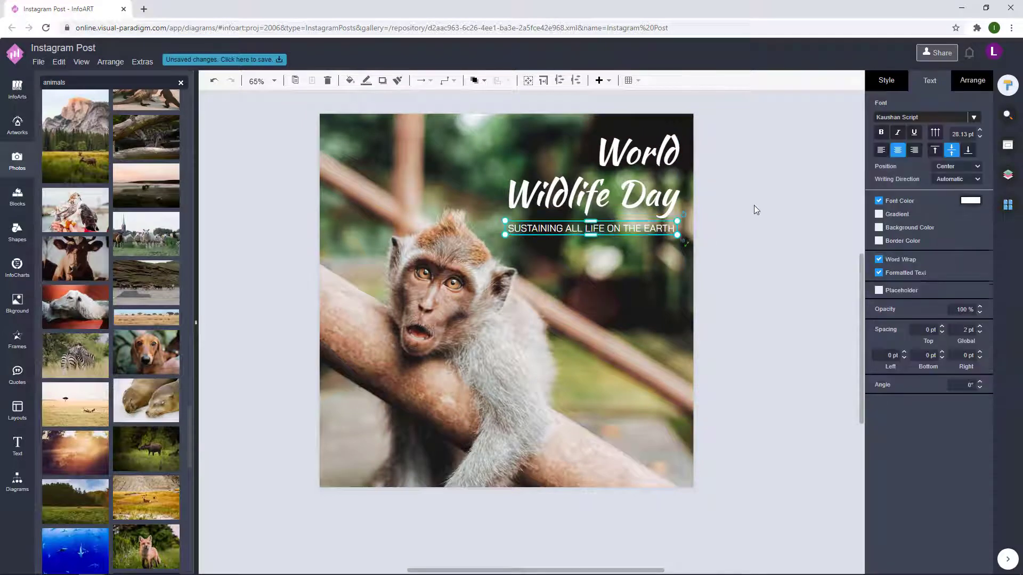
- Reduce the title's line height slightly
double_click(654, 198)
left_click(977, 255)
left_click(788, 205)
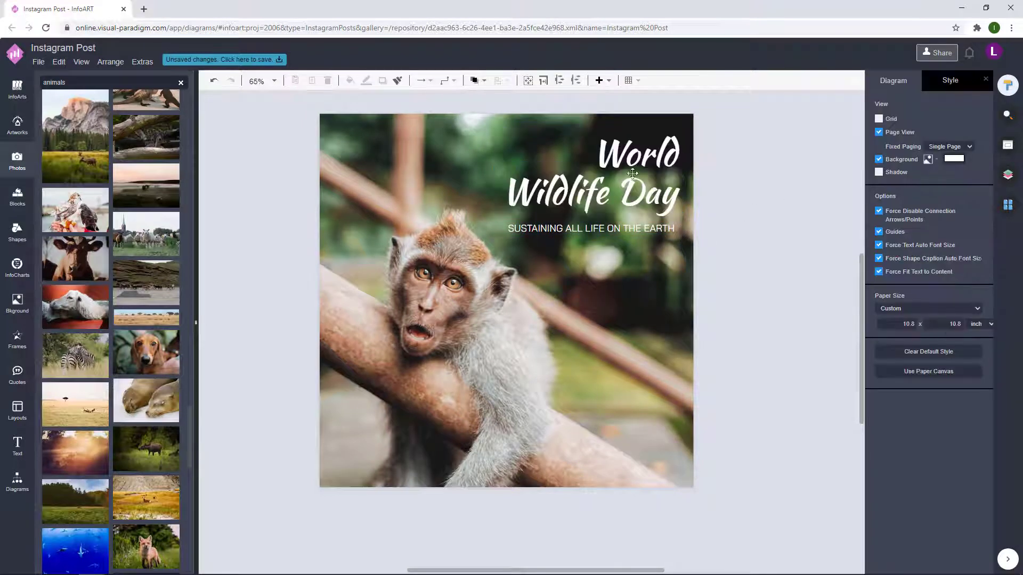
- Place a copy of the tagline above the title and move the title and lower tagline slightly down together
left_click(630, 184)
left_click(639, 229, "shift")
left_click_drag(643, 228, 648, 137)
left_click(749, 179)
left_click(804, 147)
left_click(670, 175)
left_click(663, 242, "shift")
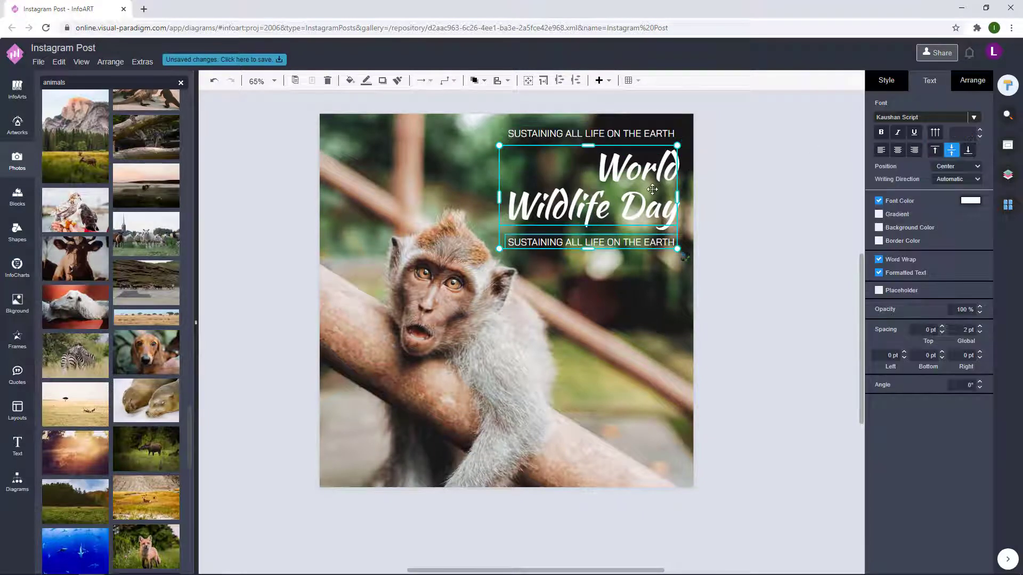
- Shift the title and both tagline texts slightly down, keeping their stacked arrangement
left_click_drag(663, 242, 662, 246)
left_click(721, 167)
left_click_drag(651, 133, 661, 136)
left_click(656, 189)
left_click(747, 164)
left_click(746, 159)
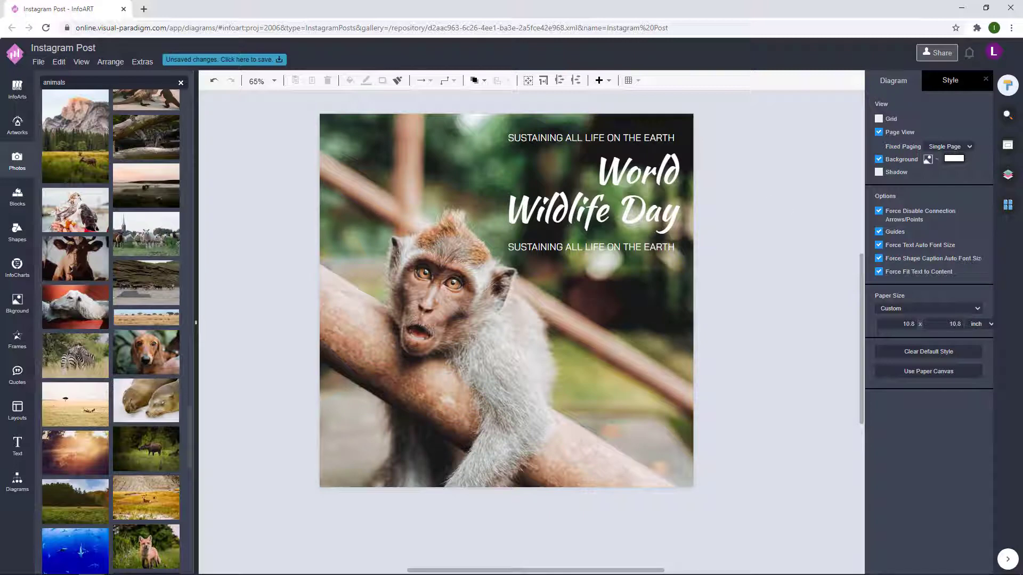
- Replace the text of the tagline copy above the title with "#world wildlife day"
double_click(643, 138)
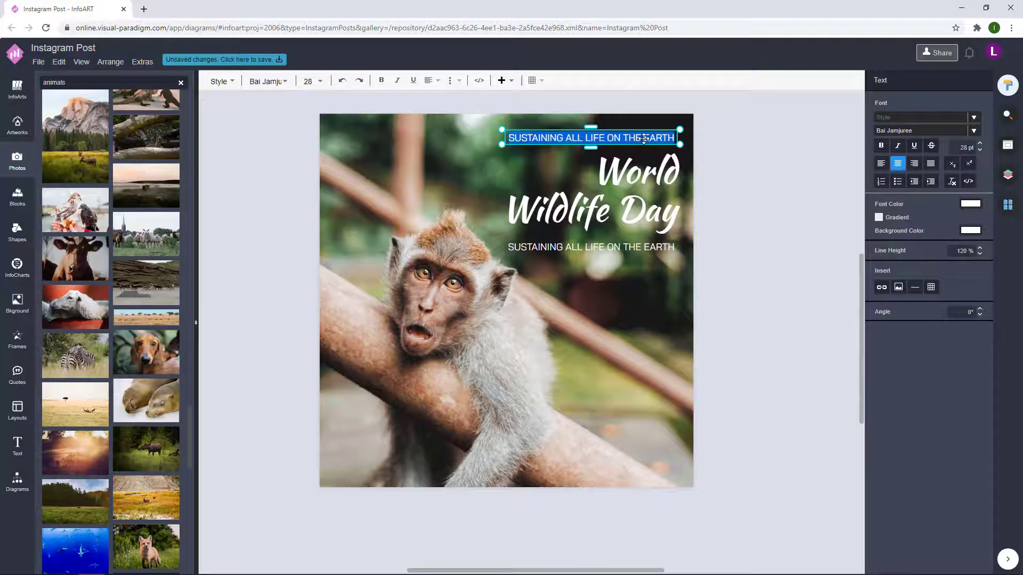
type("#world wild")
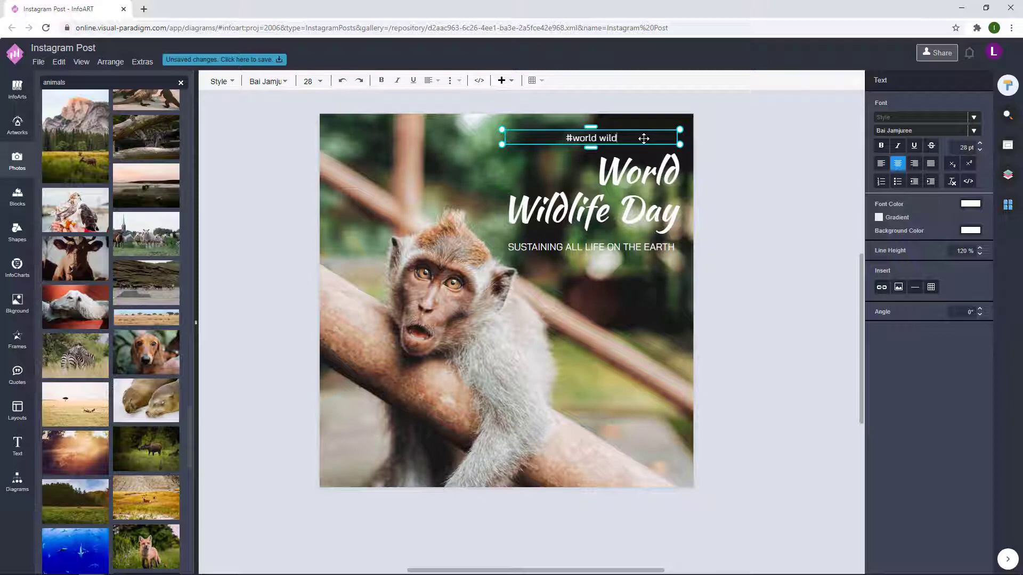
type("life day")
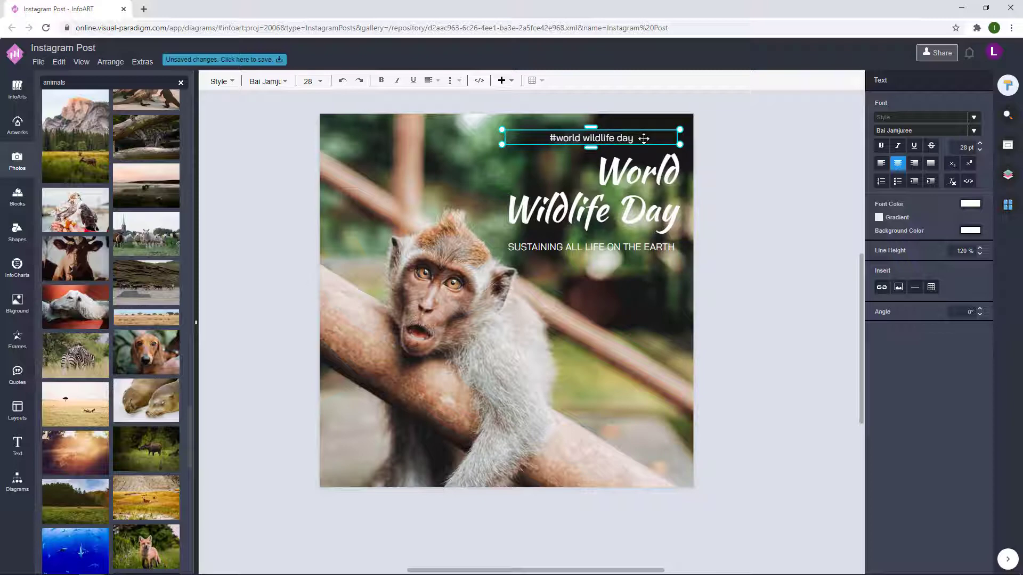
left_click(600, 147)
left_click(627, 139)
double_click(628, 139)
key("Escape")
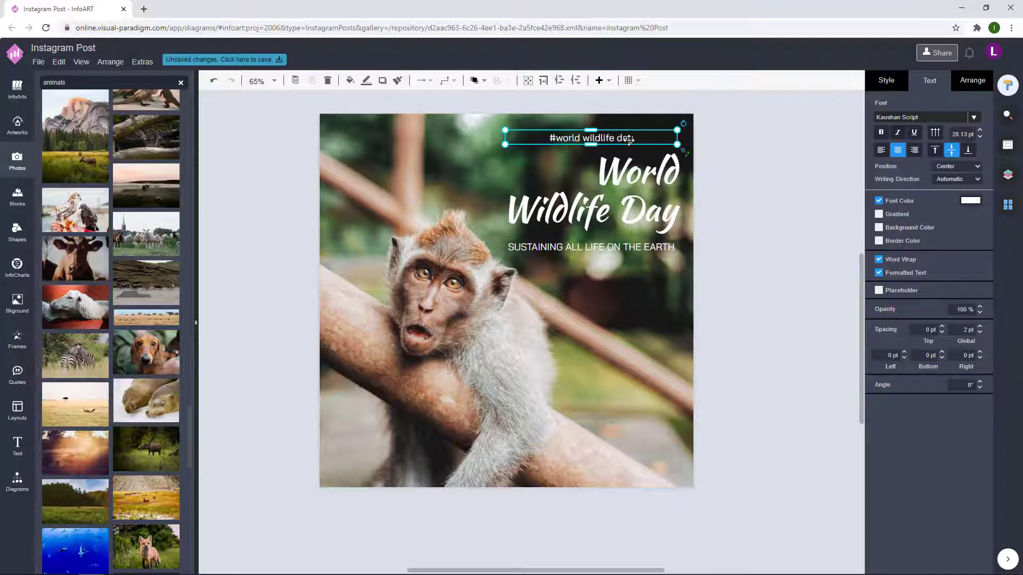
- Append "#3 March 2021" to the hashtag line above the title
double_click(628, 139)
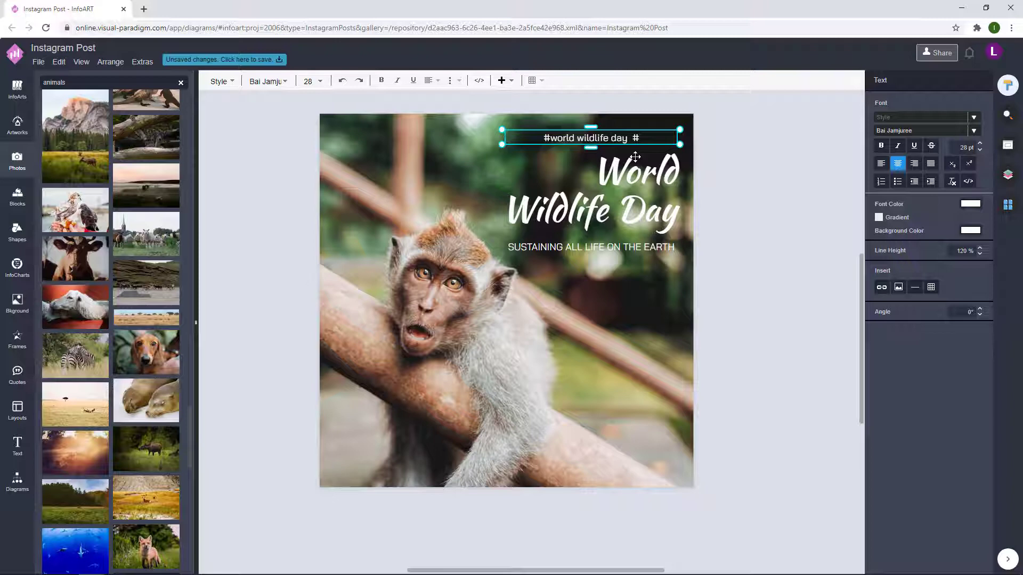
type("#3Marc")
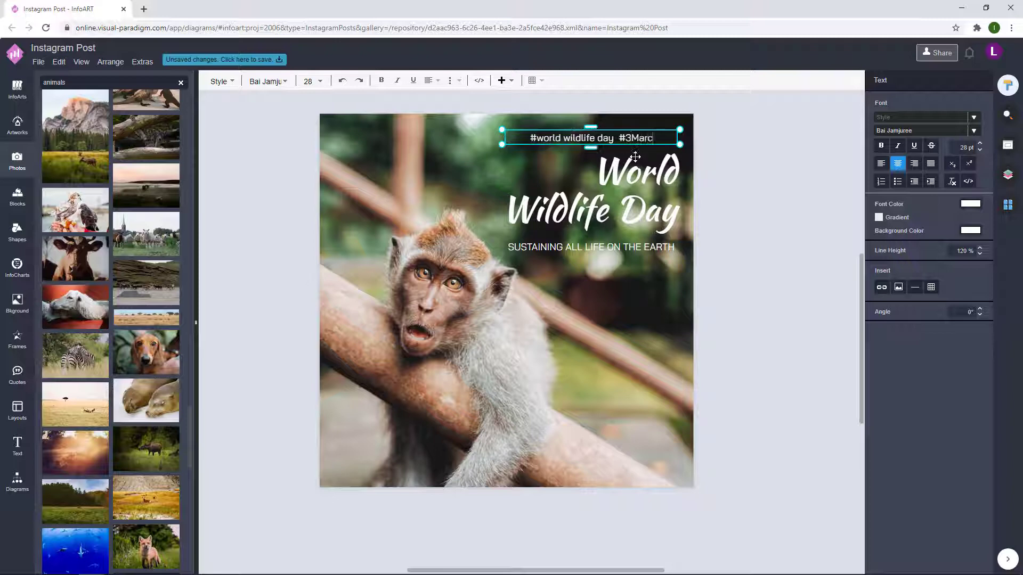
type("h 20")
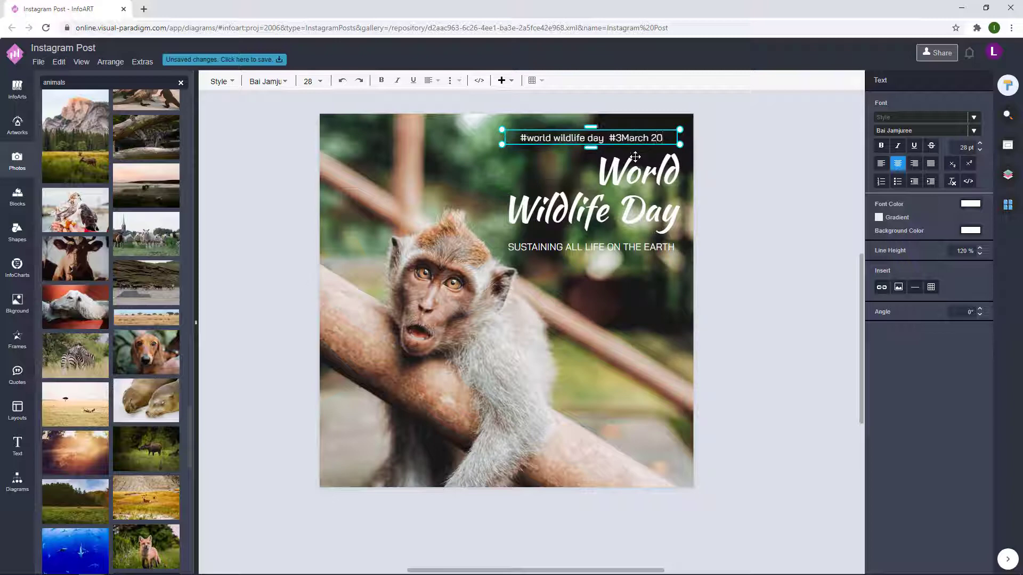
type("21")
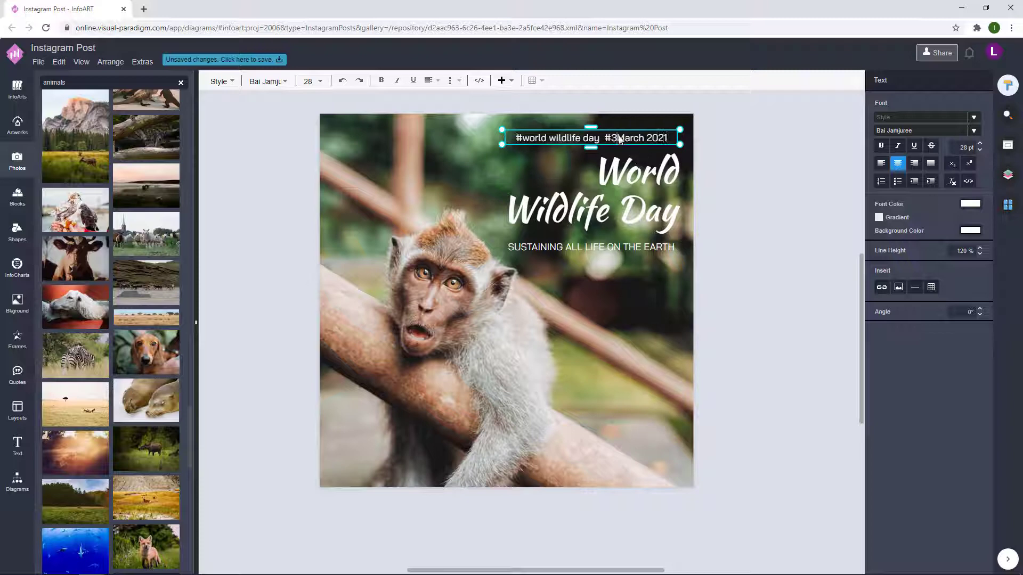
left_click(751, 147)
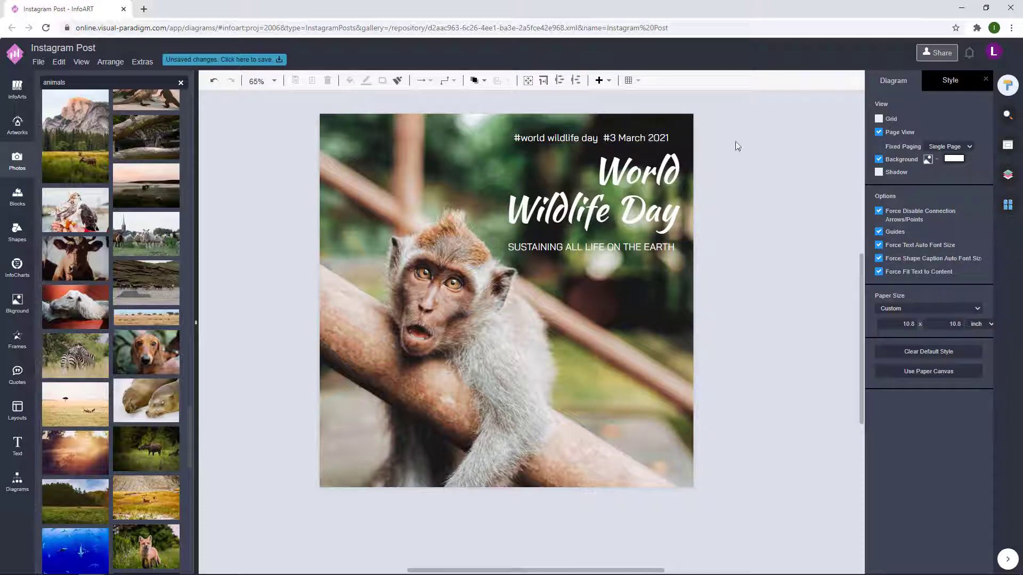
- Right-align the hashtag line's text and align the right edges of the hashtag line, title and tagline
left_click_drag(638, 139, 640, 139)
left_click(915, 151)
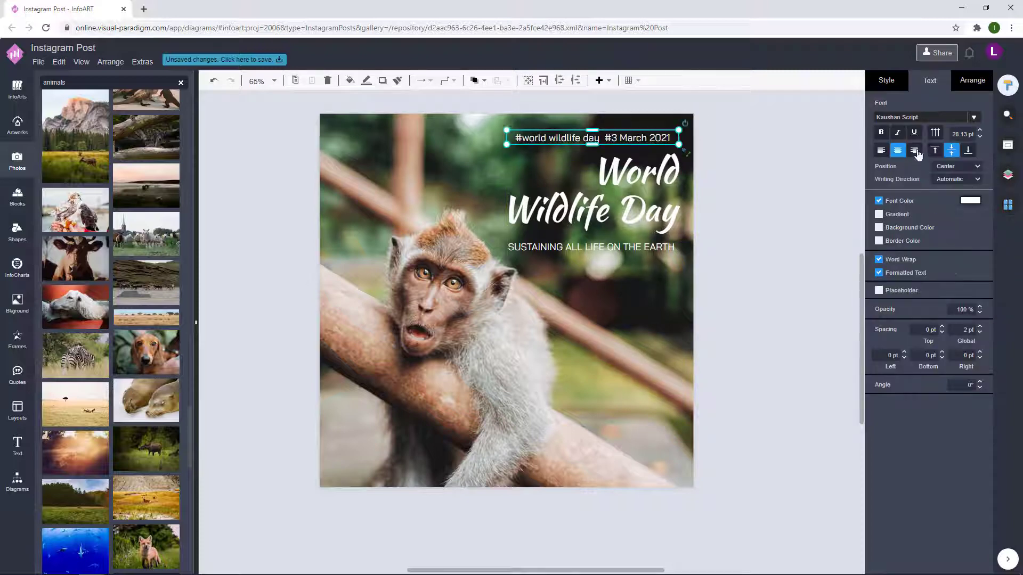
left_click(760, 151)
left_click(675, 137)
left_click(663, 213, "shift")
left_click(973, 80)
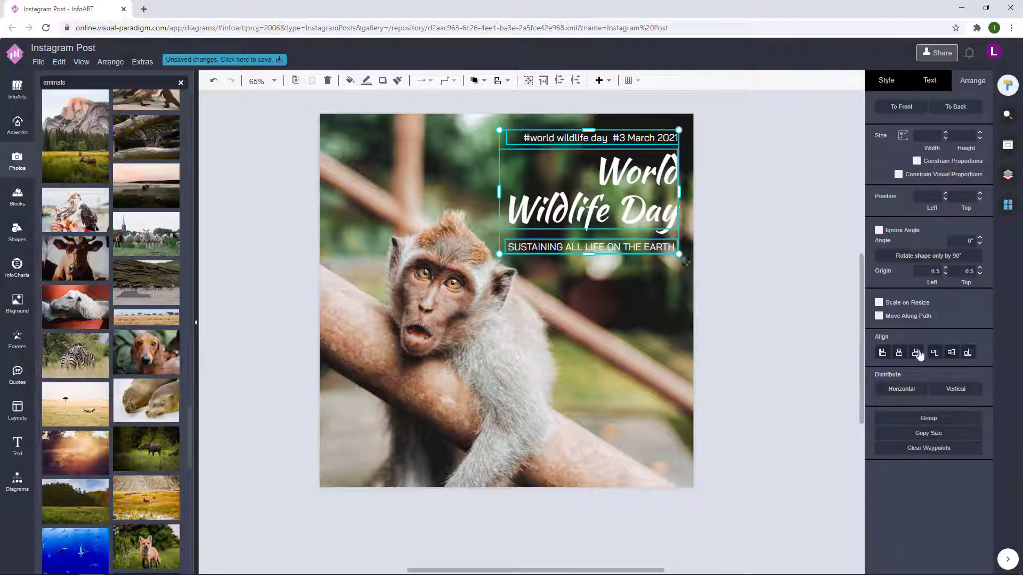
left_click(762, 174)
- Nudge the title and the tagline beneath it slightly up toward the hashtag line
left_click(664, 182)
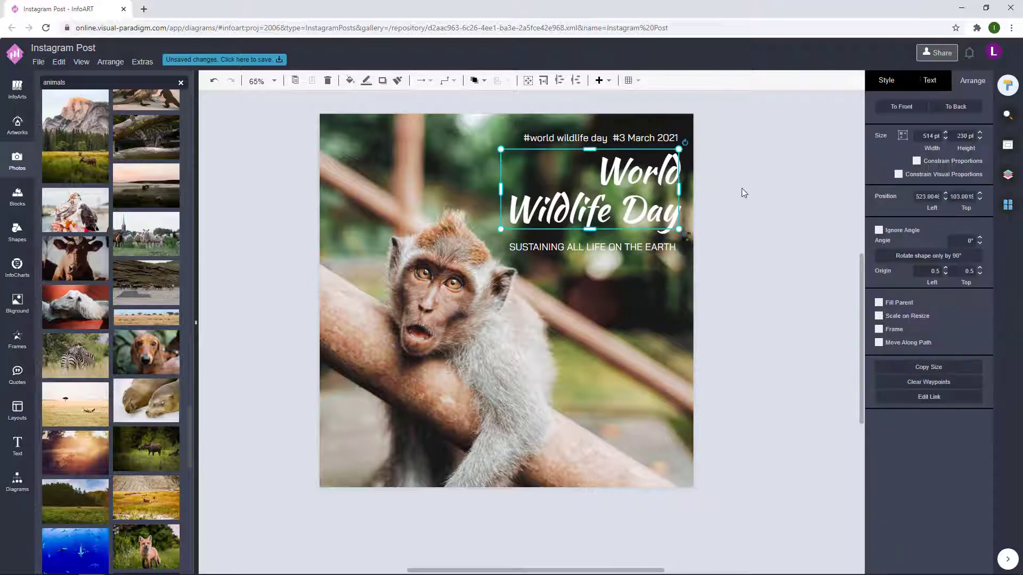
key("Up")
key("Up")
key("Up")
left_click(742, 191)
left_click(644, 245)
key("Up")
key("Up")
key("Up")
key("Up")
left_click(752, 221)
left_click(656, 246)
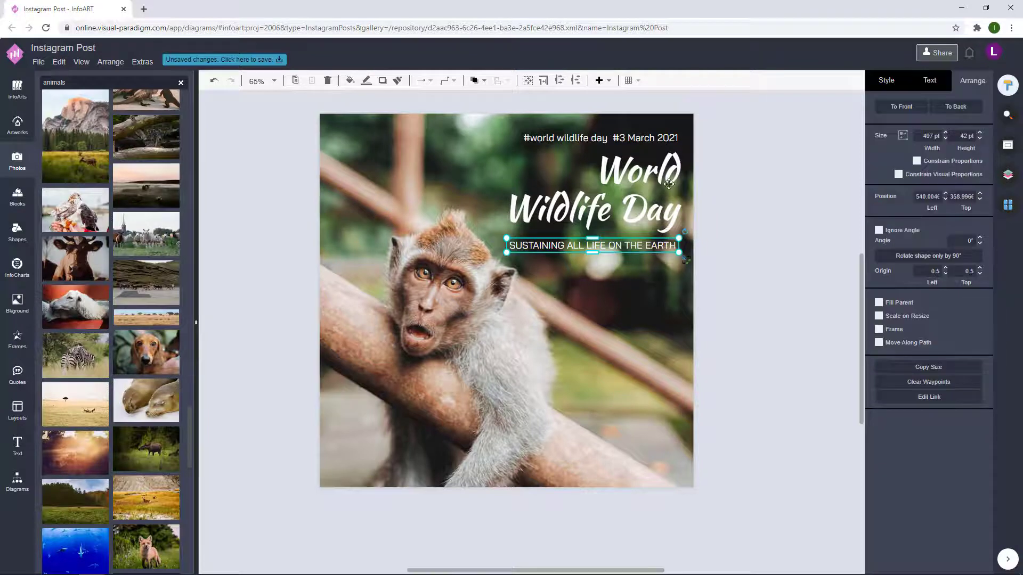
left_click(657, 210, "shift")
left_click(659, 139, "shift")
left_click(764, 206)
left_click(664, 183)
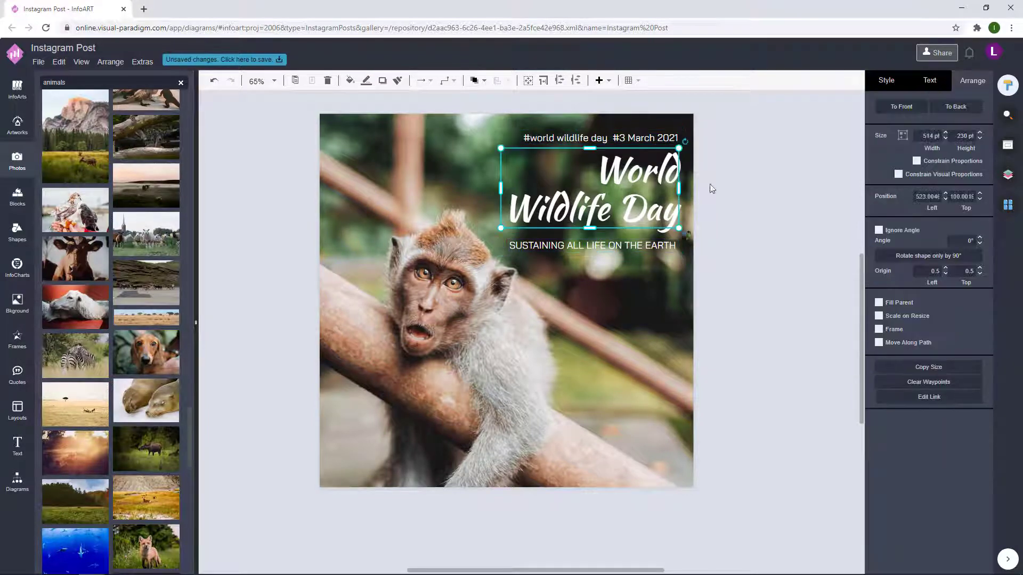
left_click(763, 213)
double_click(658, 187)
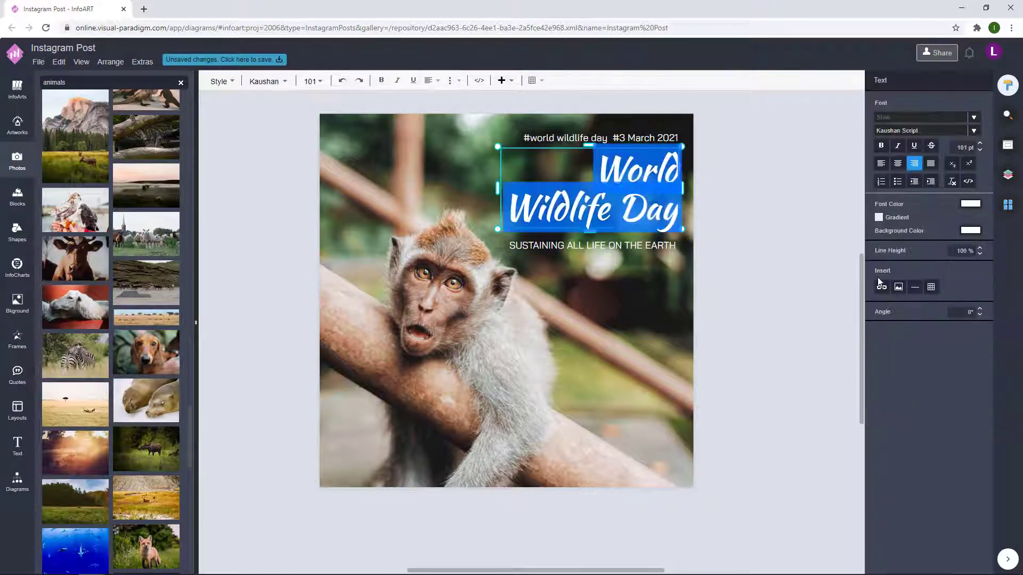
left_click(814, 200)
- Nudge the hashtag line, title and tagline together slightly up and to the left
left_click_drag(743, 269, 456, 118)
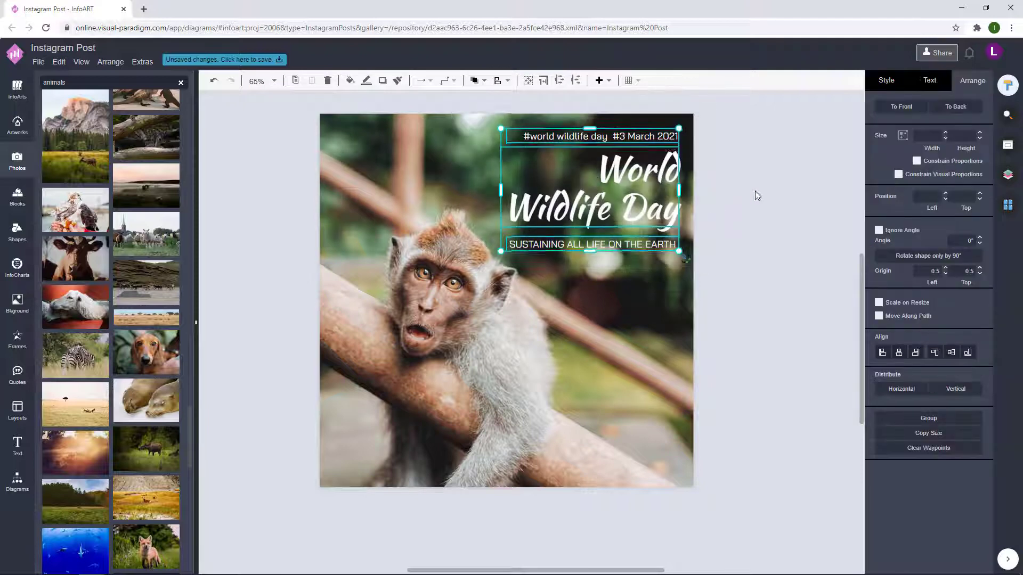
left_click(756, 195)
left_click_drag(728, 299, 445, 120)
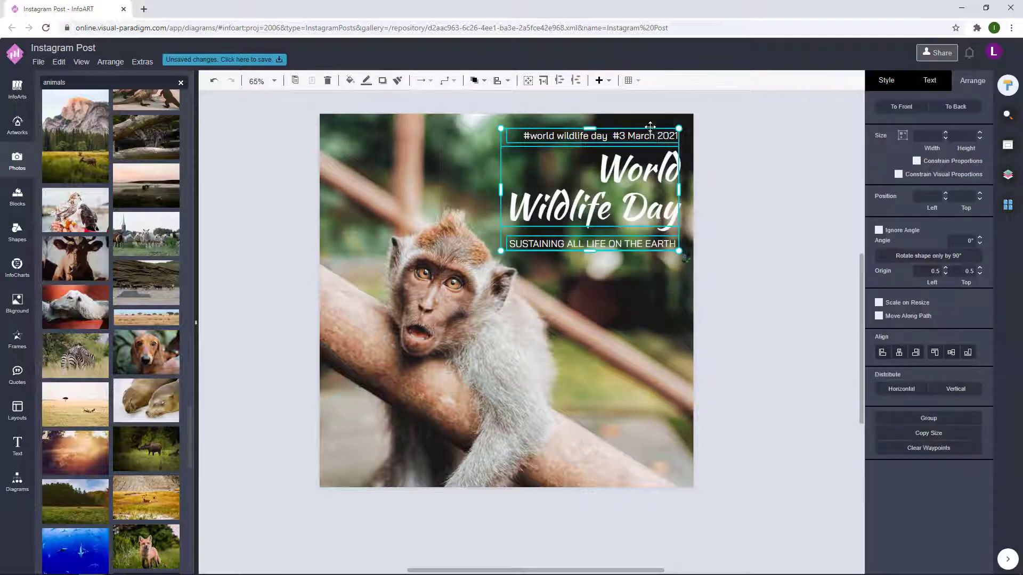
key("Left")
key("Left")
key("Left")
key("Left")
key("Left")
key("Left")
left_click(749, 146)
left_click_drag(745, 211, 747, 200)
left_click(650, 187)
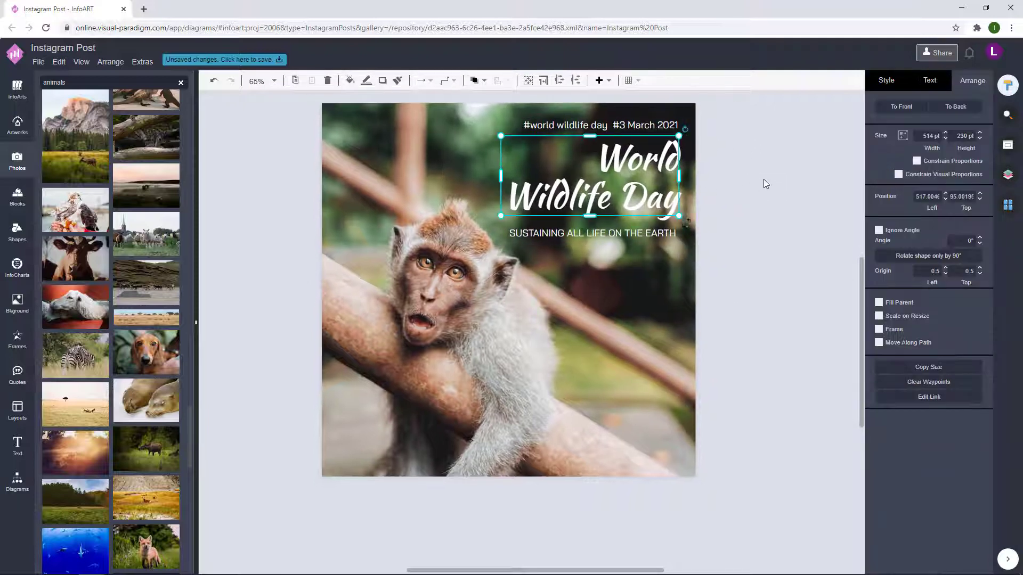
left_click(765, 184)
left_click_drag(765, 293, 459, 112)
left_click(750, 207)
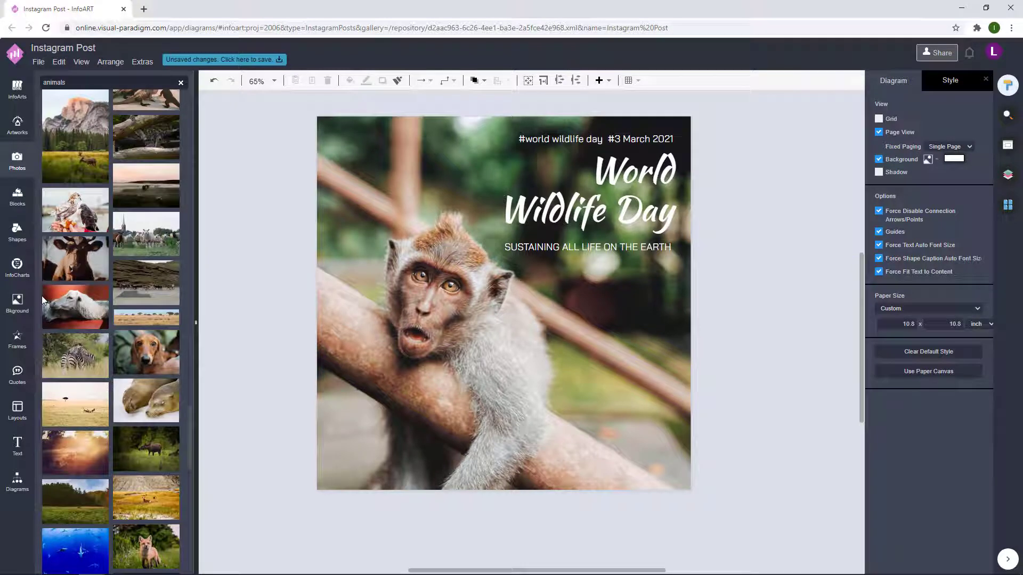
- Place a tall General parallelogram, 220 by 380 pt, over the photo's upper left area and flip it horizontally
left_click(18, 482)
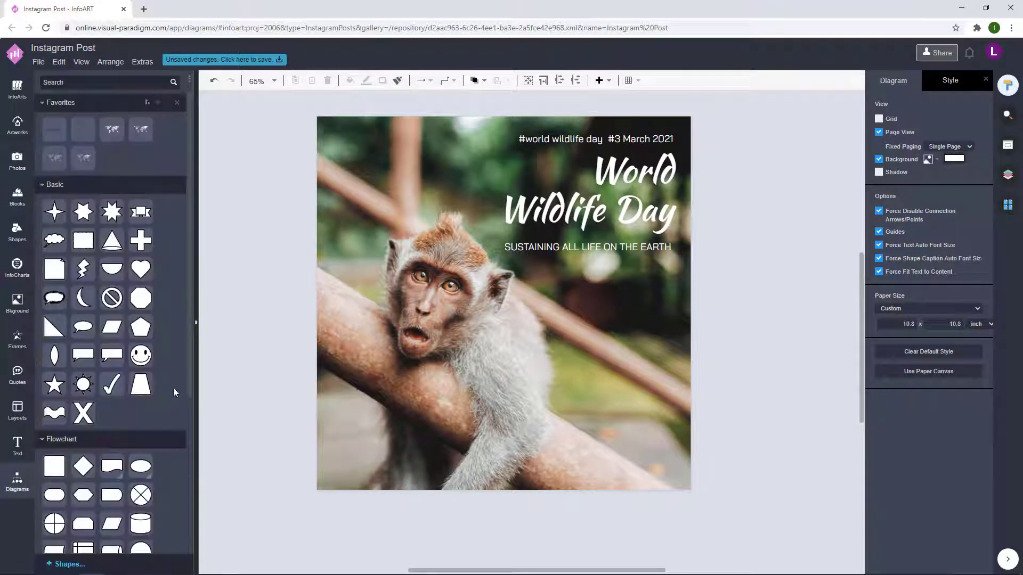
scroll(173, 388, "down", 5)
left_click(58, 513)
scroll(97, 288, "down", 5)
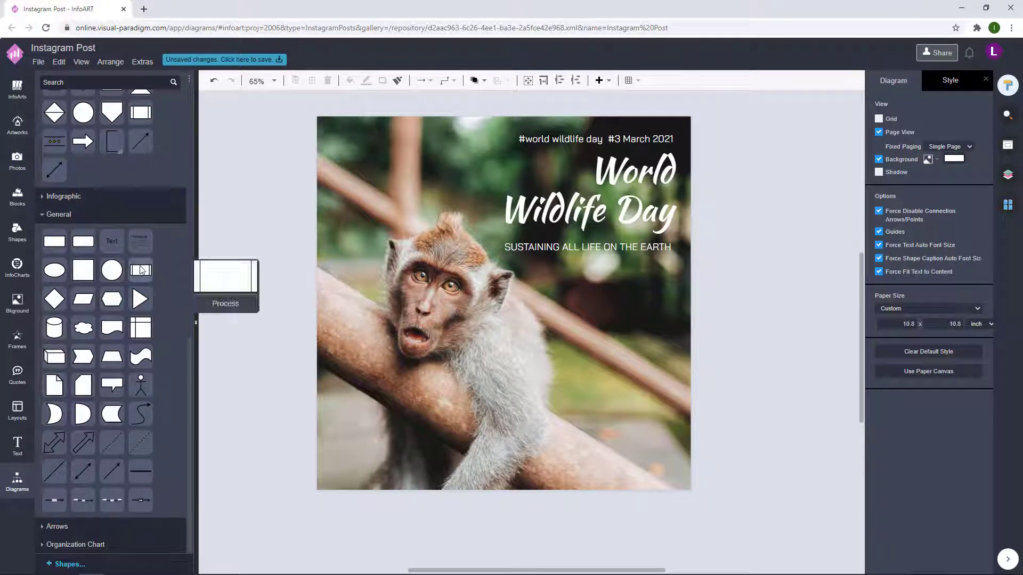
left_click_drag(89, 299, 453, 291)
left_click_drag(430, 238, 395, 238)
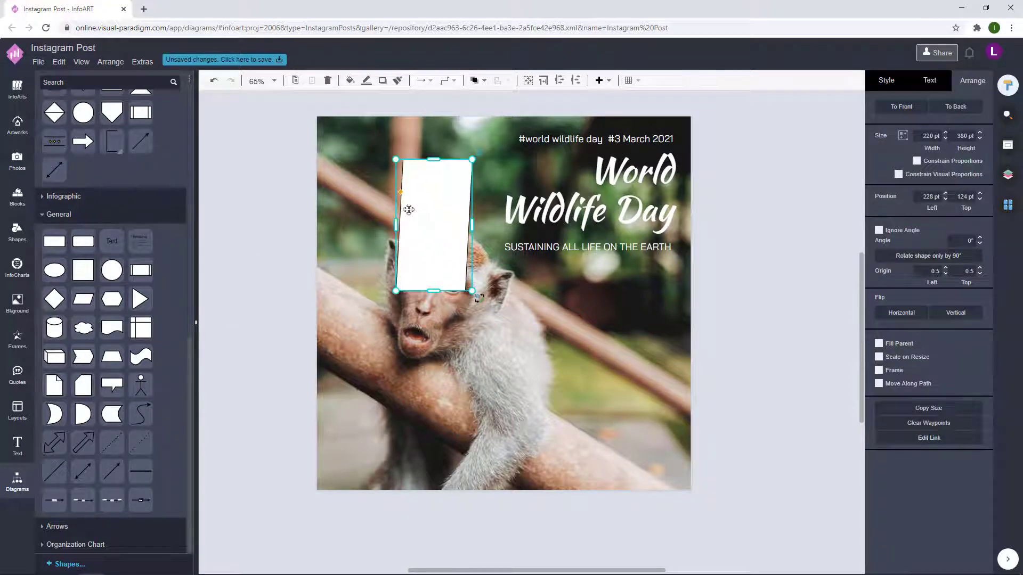
left_click(909, 313)
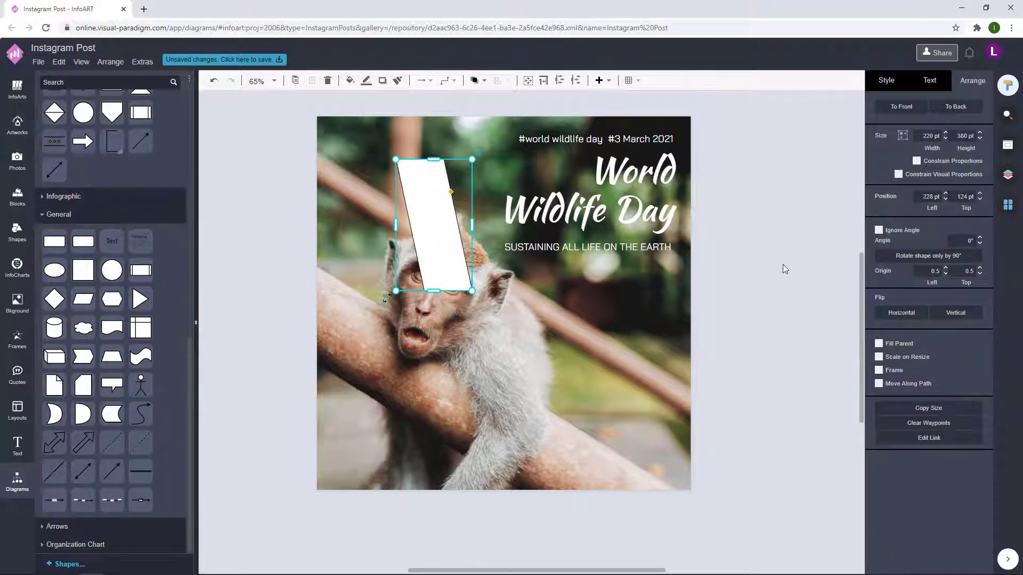
- Remove the parallelogram's outline and stretch it from the photo's top edge to its bottom edge
left_click(886, 80)
left_click(879, 188)
left_click_drag(431, 240, 407, 201)
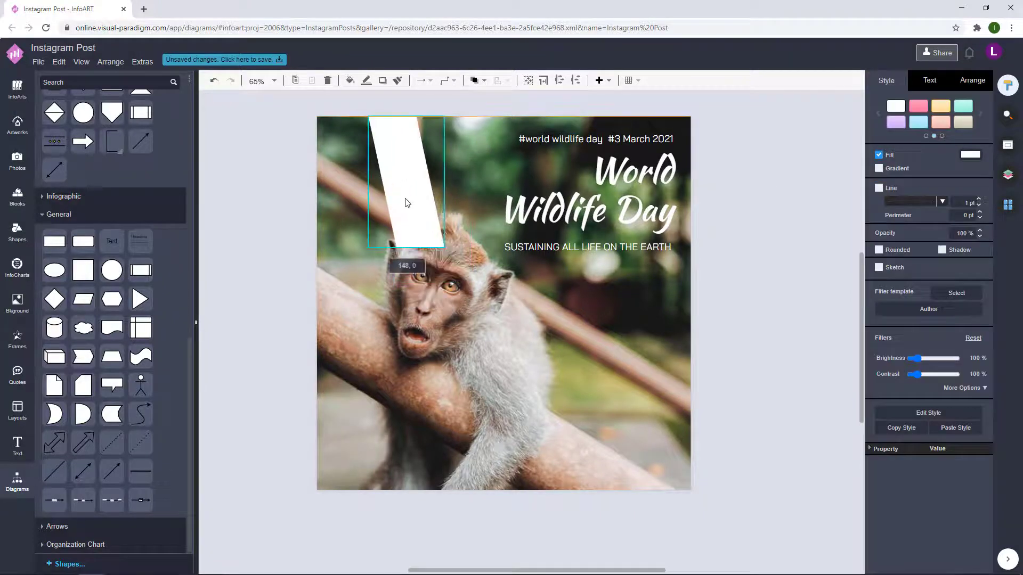
left_click_drag(404, 250, 394, 491)
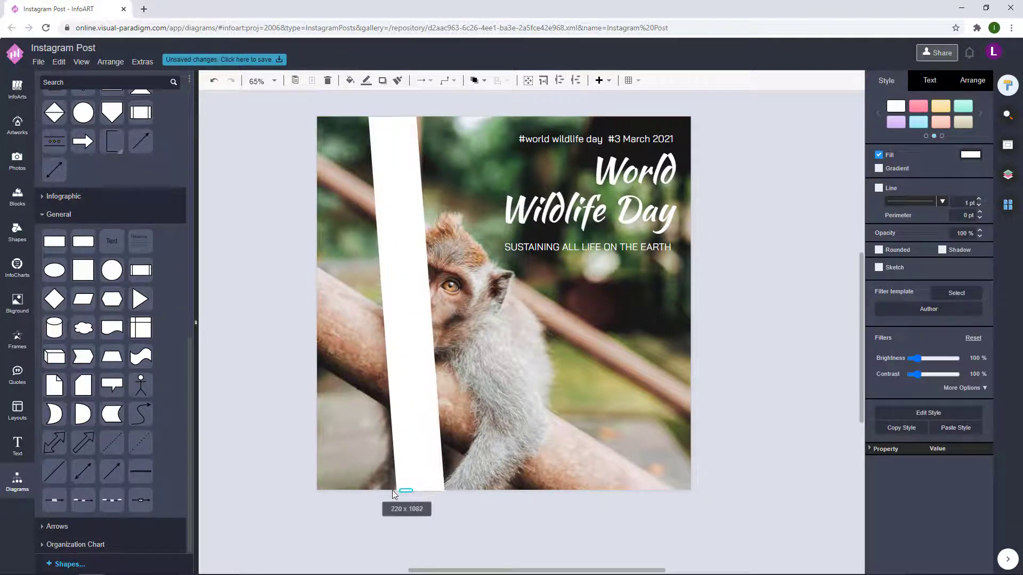
- Widen the parallelogram with a stronger slant and move it against the photo's left edge
left_click_drag(444, 302, 526, 303)
left_click_drag(506, 209, 461, 210)
left_click_drag(417, 281, 368, 285)
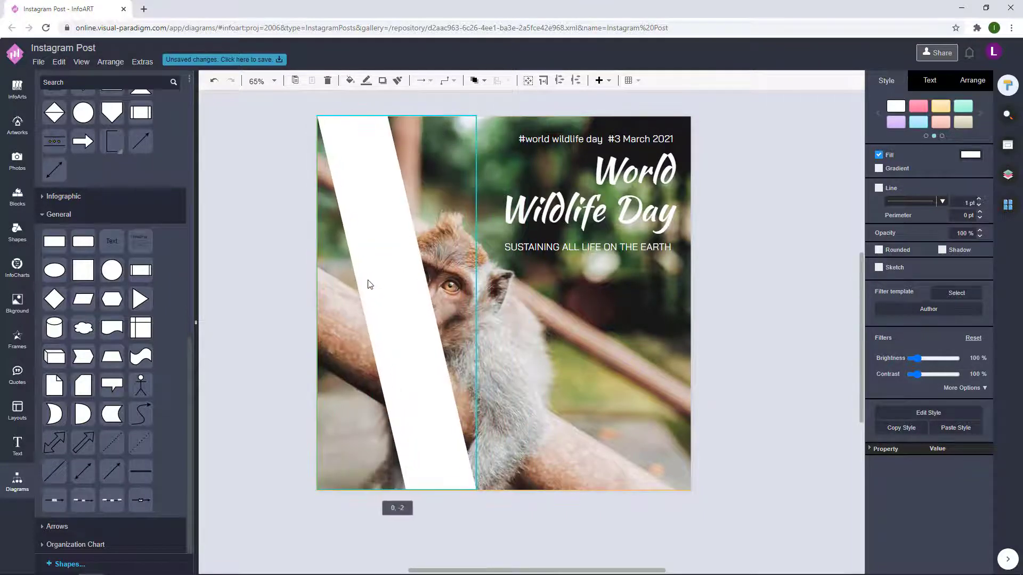
- Set the parallelogram's opacity to 30% and widen and shift it slightly to the right
type("30")
key("Return")
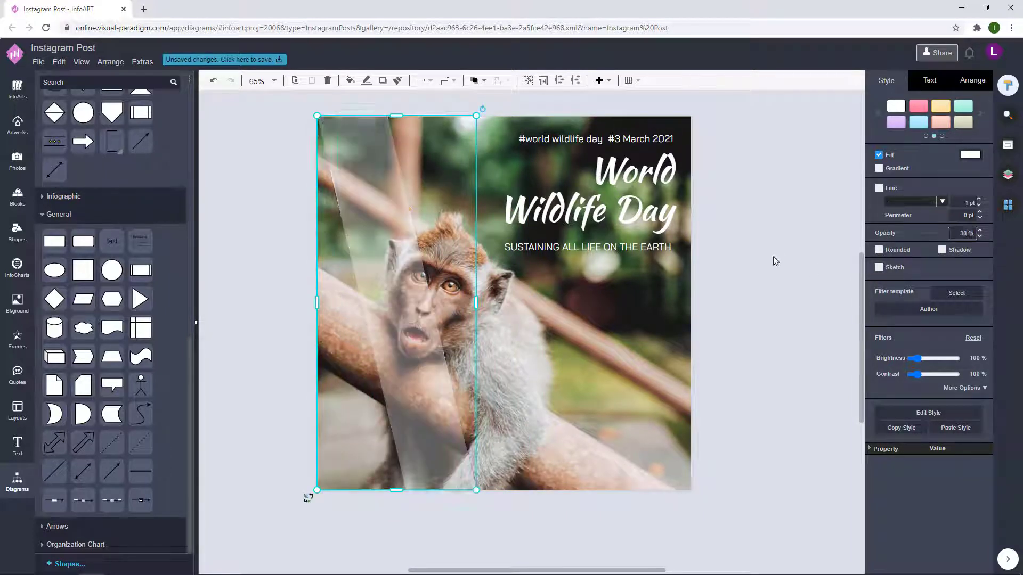
left_click(773, 256)
left_click(428, 322)
left_click_drag(476, 302, 485, 302)
left_click(775, 263)
scroll(761, 265, "down", 1)
scroll(424, 251, "up", 2)
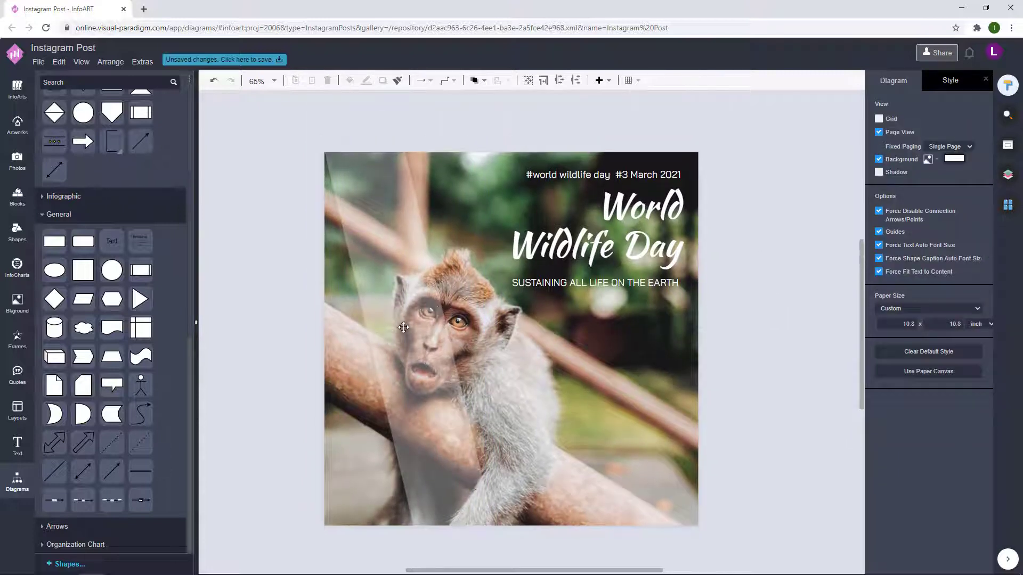
left_click_drag(405, 327, 428, 350)
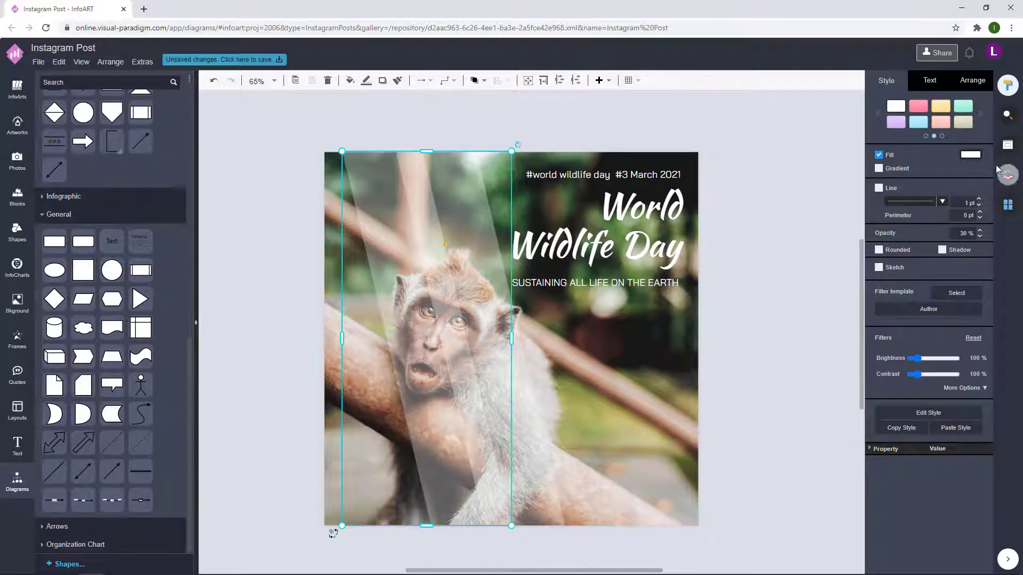
- Fill the semi-transparent parallelogram with a dark yellowish green
left_click(971, 155)
left_click(914, 259)
left_click(904, 189)
left_click_drag(905, 190, 904, 196)
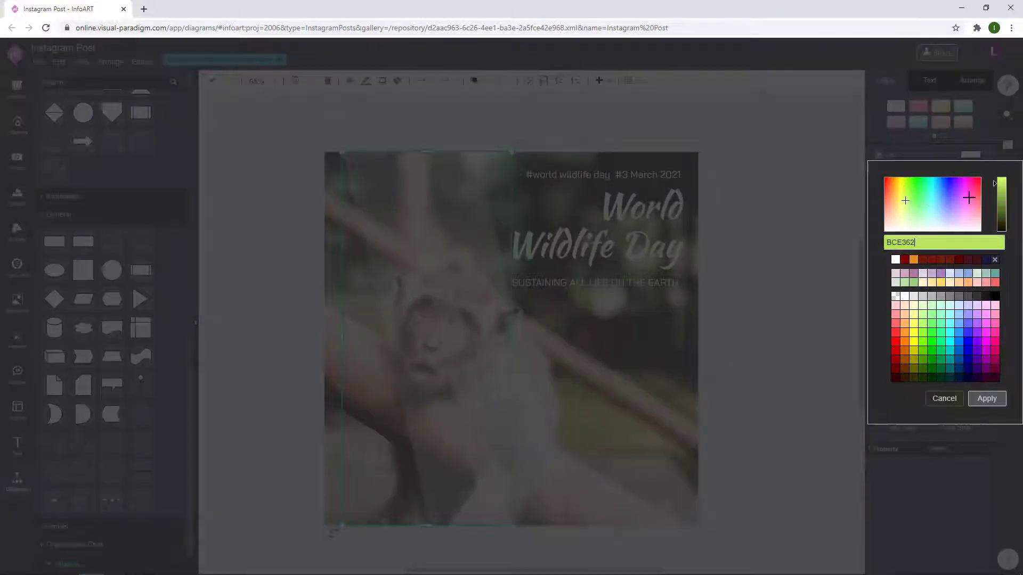
left_click(995, 190)
left_click(903, 195)
left_click(970, 398)
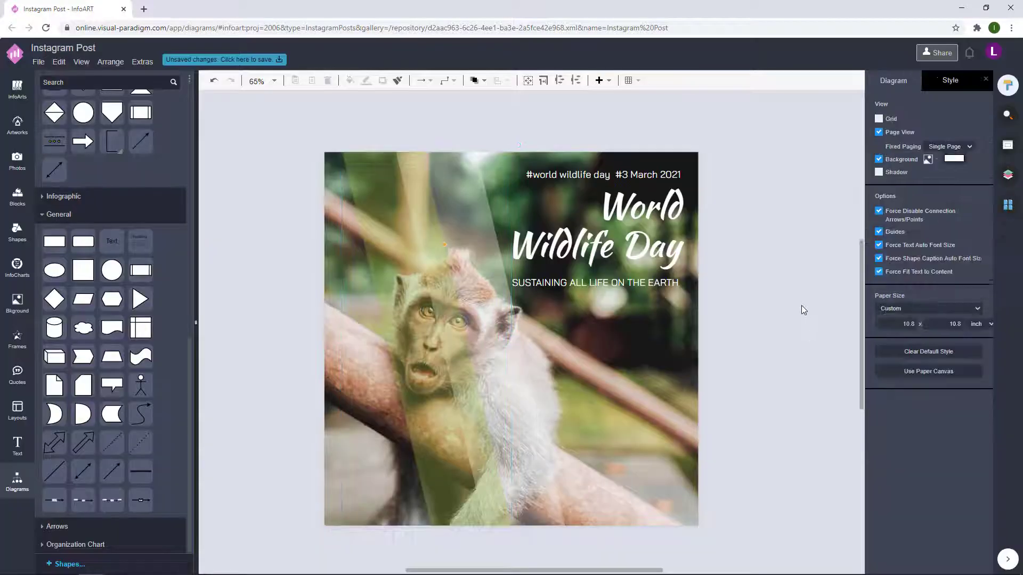
left_click(970, 154)
left_click(997, 208)
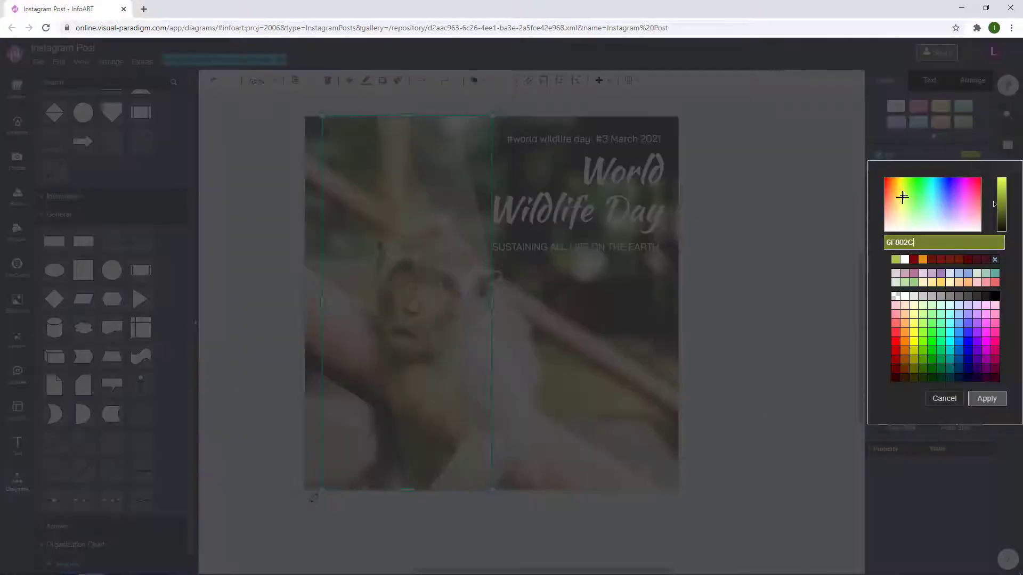
left_click(904, 189)
left_click(986, 398)
left_click(798, 301)
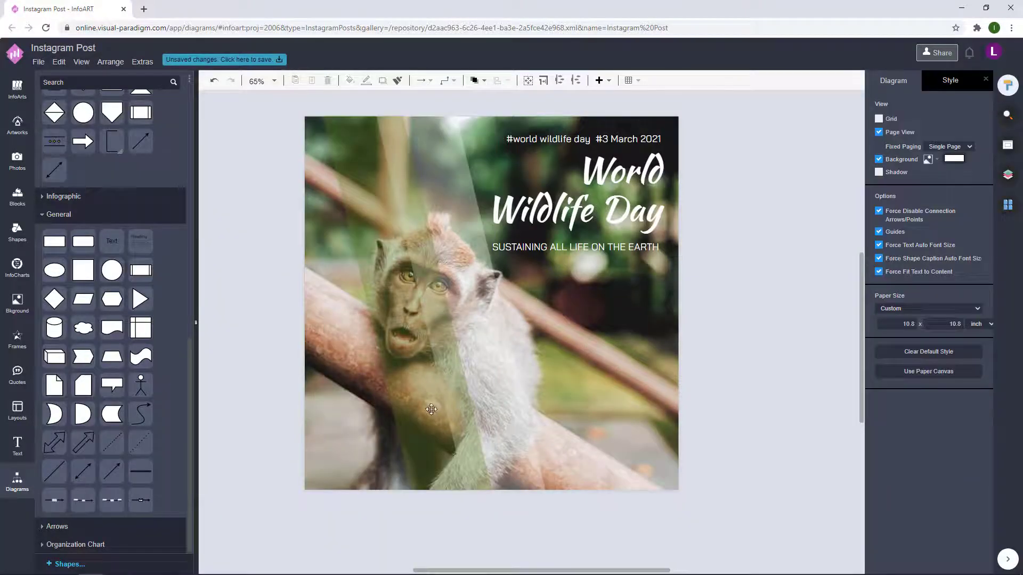
- Move the slanted overlay right, away from the monkey's face and across the right half of the photo
left_click(493, 371)
left_click_drag(509, 390, 607, 405)
left_click(791, 315)
- Bring the title, hashtag line and tagline to the front of the slanted overlays
left_click(634, 251)
left_click(637, 209, "shift")
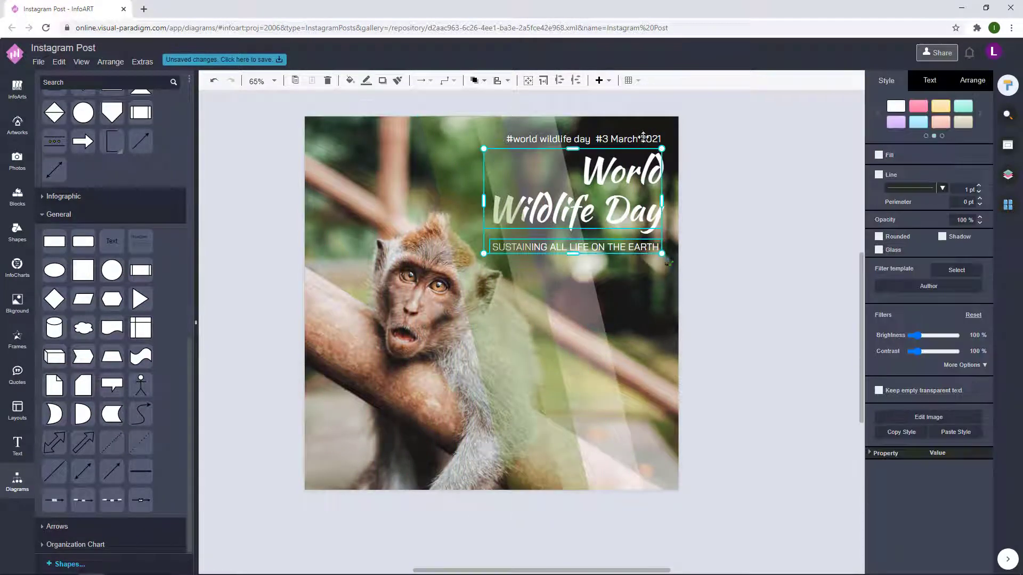
left_click(641, 139, "shift")
left_click(477, 81)
left_click(487, 102)
left_click(788, 134)
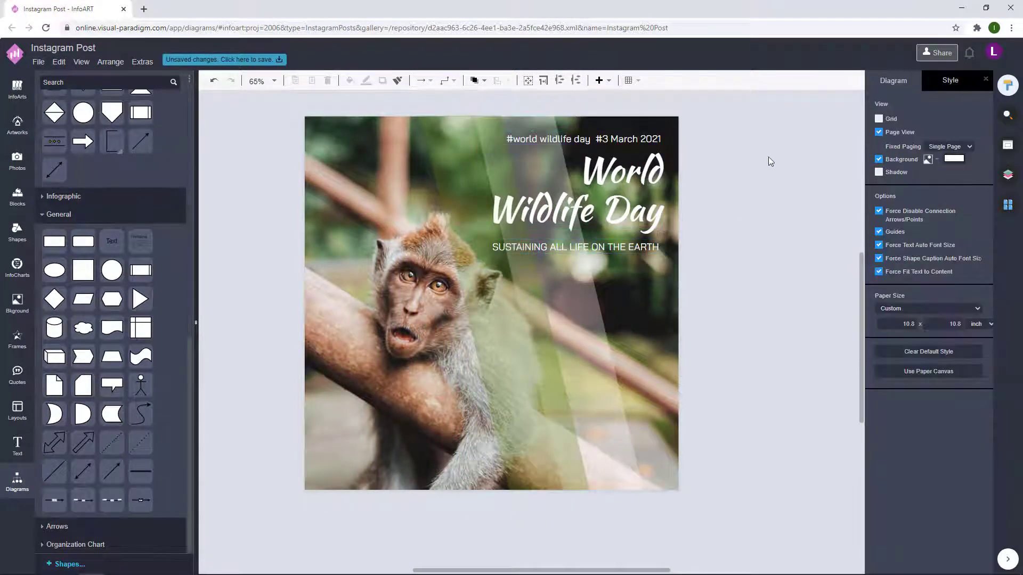
- Nudge the title, hashtag line and tagline together slightly up and left on the photo
left_click(583, 209)
left_click(737, 266)
left_click_drag(733, 276, 433, 103)
left_click_drag(602, 139, 602, 150)
left_click(691, 285)
left_click_drag(729, 295, 439, 106)
left_click_drag(631, 195, 632, 183)
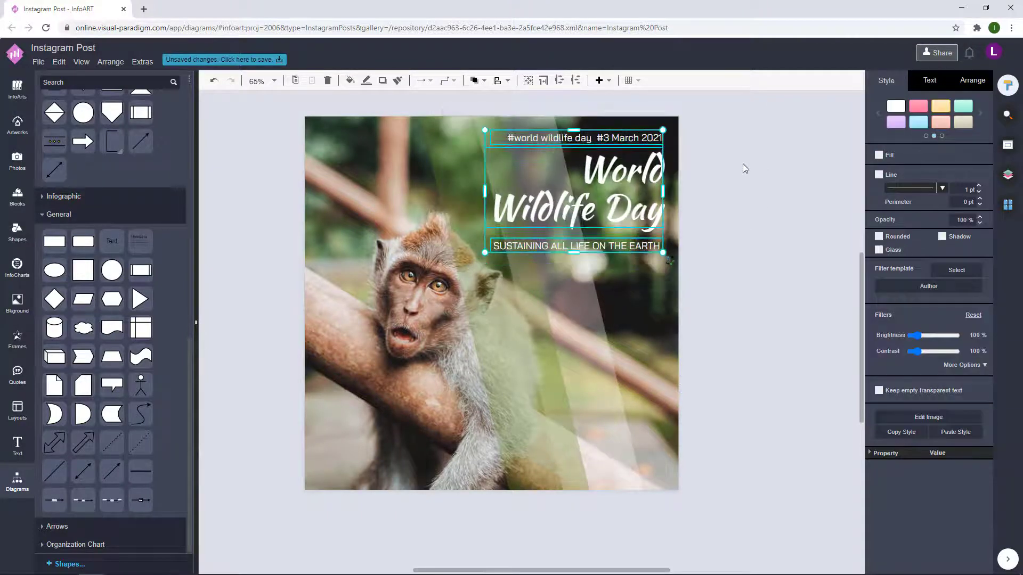
left_click(744, 167)
left_click_drag(699, 282, 440, 102)
left_click_drag(647, 187, 645, 187)
left_click(747, 181)
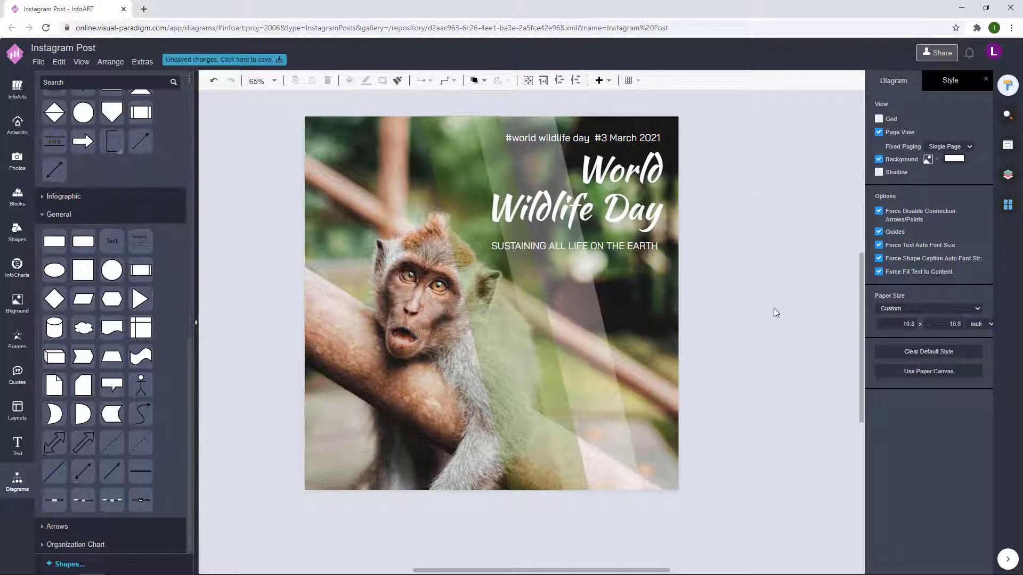
- Set the green parallelogram's opacity to 40% and shift it together with the white overlay slightly right
left_click(495, 393)
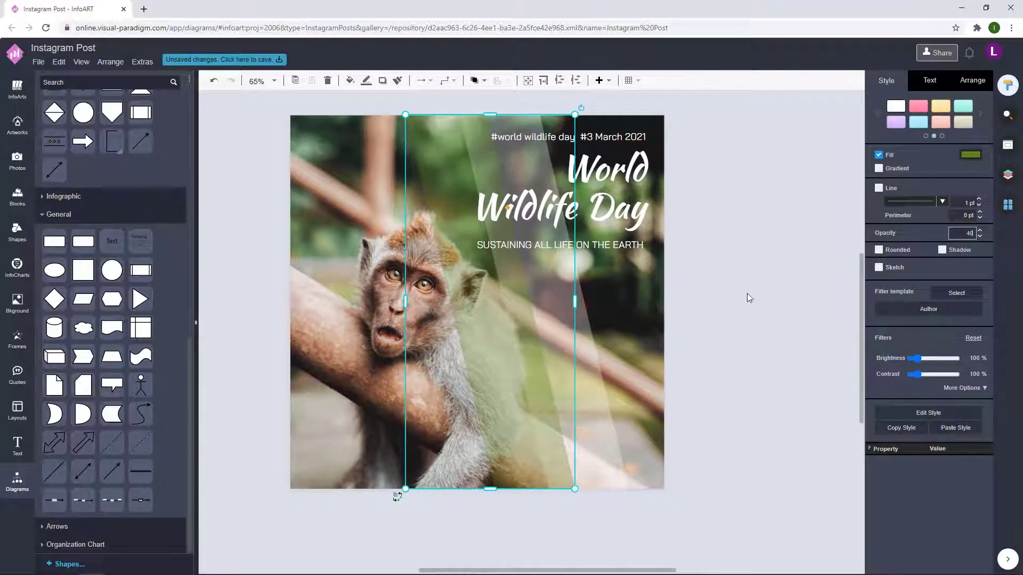
left_click(749, 297)
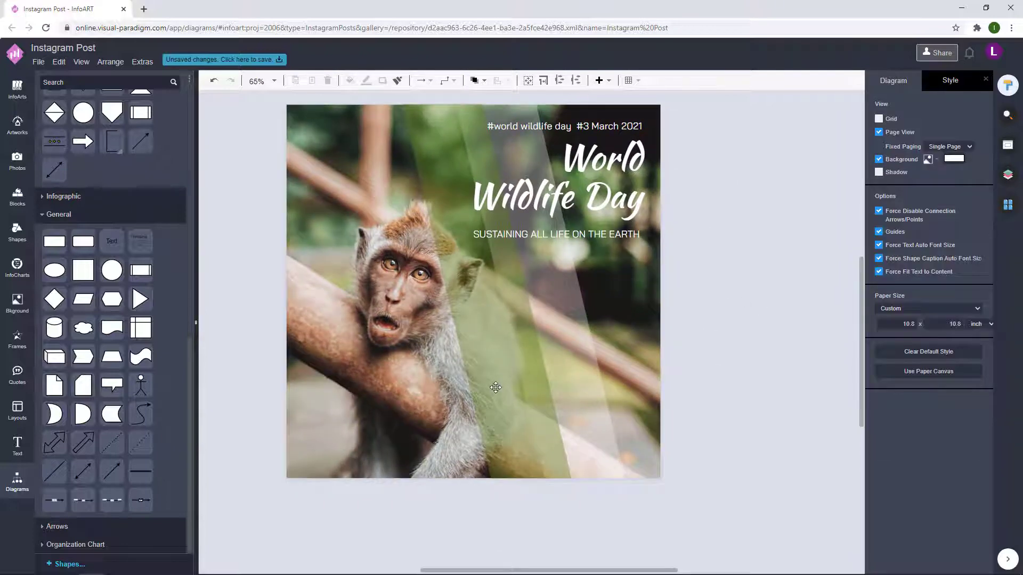
left_click(495, 387)
left_click(580, 372, "shift")
left_click_drag(548, 385, 566, 384)
left_click(762, 351)
- Place a copy of the white slanted overlay across the photo's left edge
left_click_drag(618, 337, 338, 365)
left_click(788, 323)
left_click(755, 259)
- Move the title, hashtag line and tagline together slightly down
left_click_drag(756, 259, 456, 135)
left_click_drag(613, 191, 613, 196)
left_click(680, 294)
left_click(604, 200)
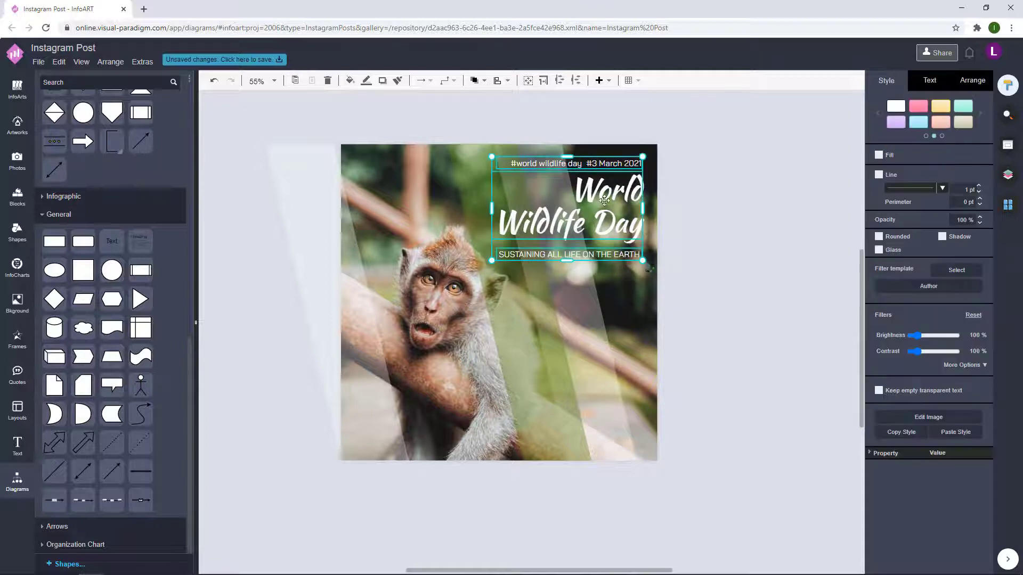
left_click(732, 200)
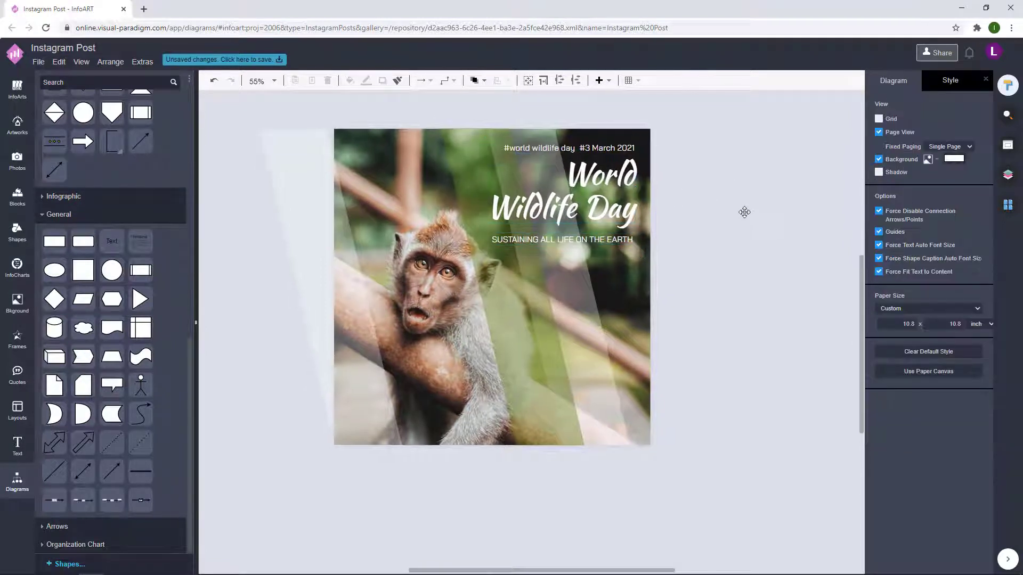
- Unlock the Background layer and slightly raise the monkey photo's contrast
left_click(1007, 175)
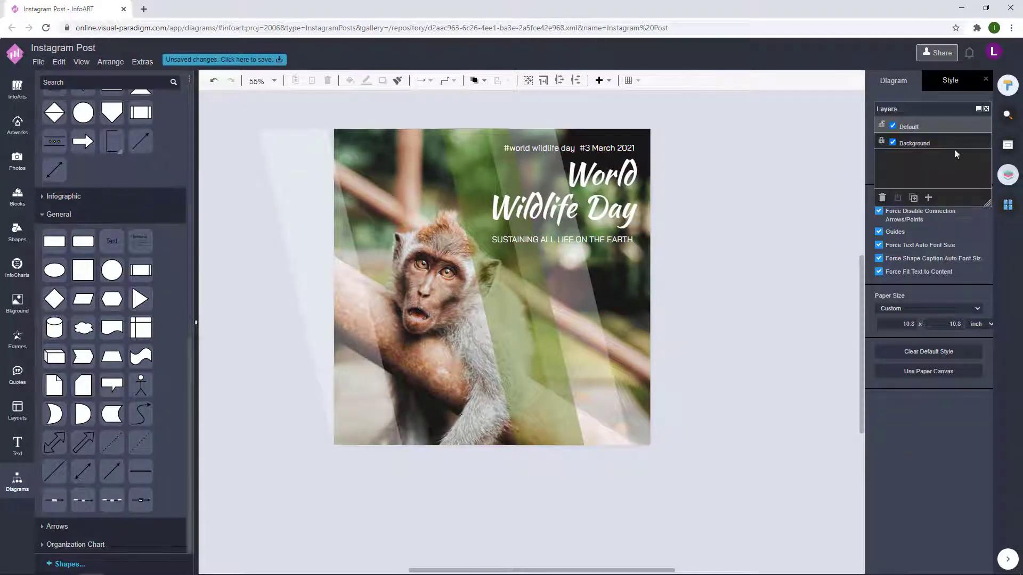
left_click(879, 142)
left_click_drag(907, 109, 766, 129)
left_click(634, 297)
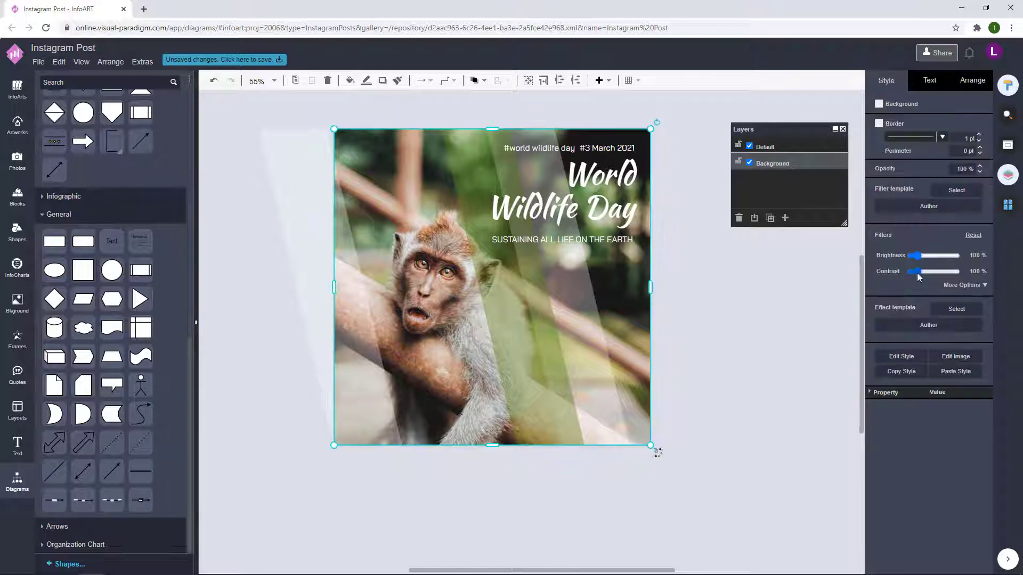
left_click(918, 273)
left_click(766, 318)
- Nudge the title, hashtag line and tagline together down in small increments
left_click_drag(704, 296, 447, 126)
key("Down")
key("Down")
left_click(701, 253)
left_click(615, 188)
left_click(662, 259)
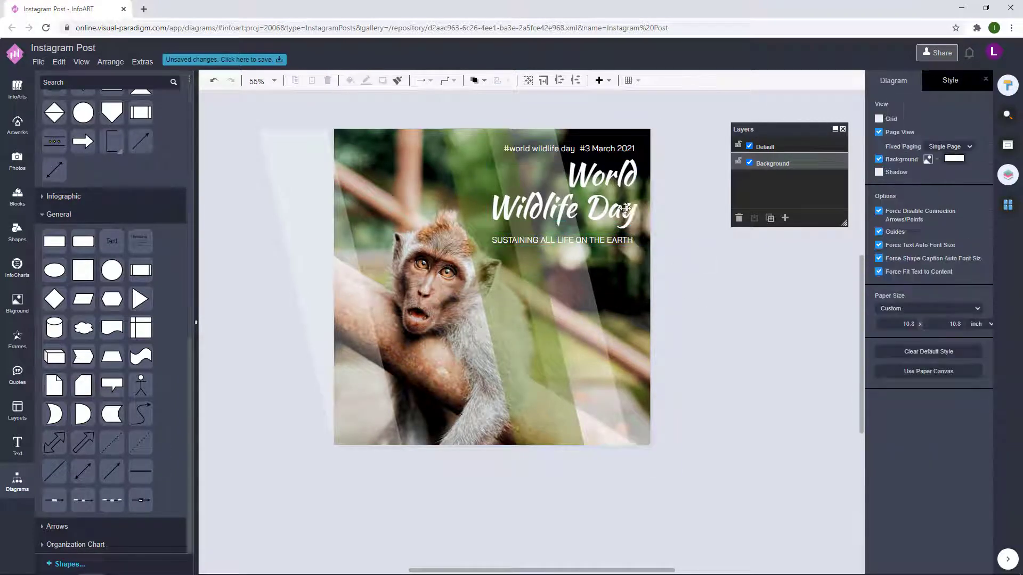
left_click(624, 208)
left_click(695, 275)
double_click(610, 185)
left_click(558, 120)
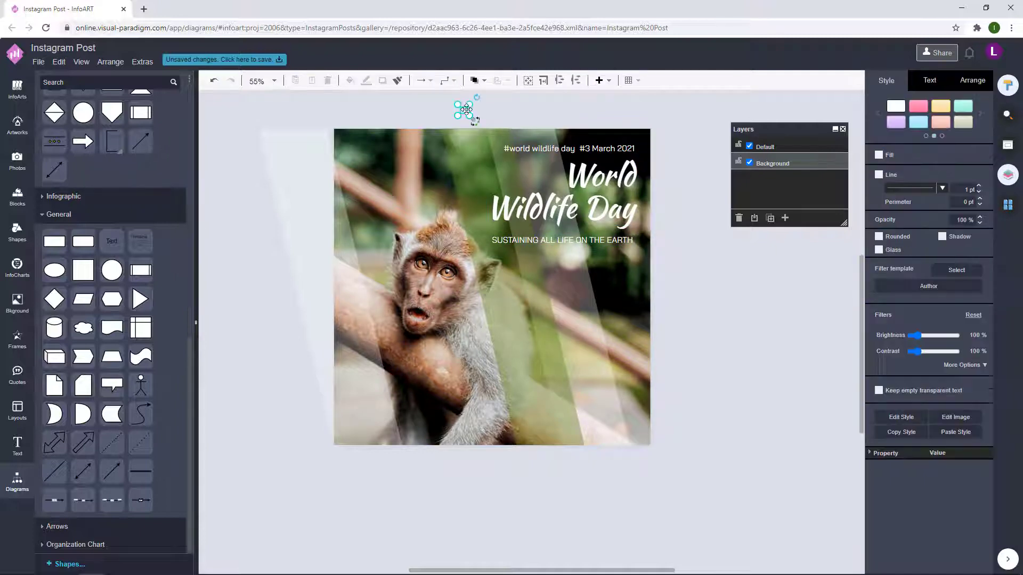
left_click(533, 112)
- Fine-tune the vertical position of the title, hashtag line and tagline as one group
left_click_drag(702, 266, 427, 102)
left_click(686, 245)
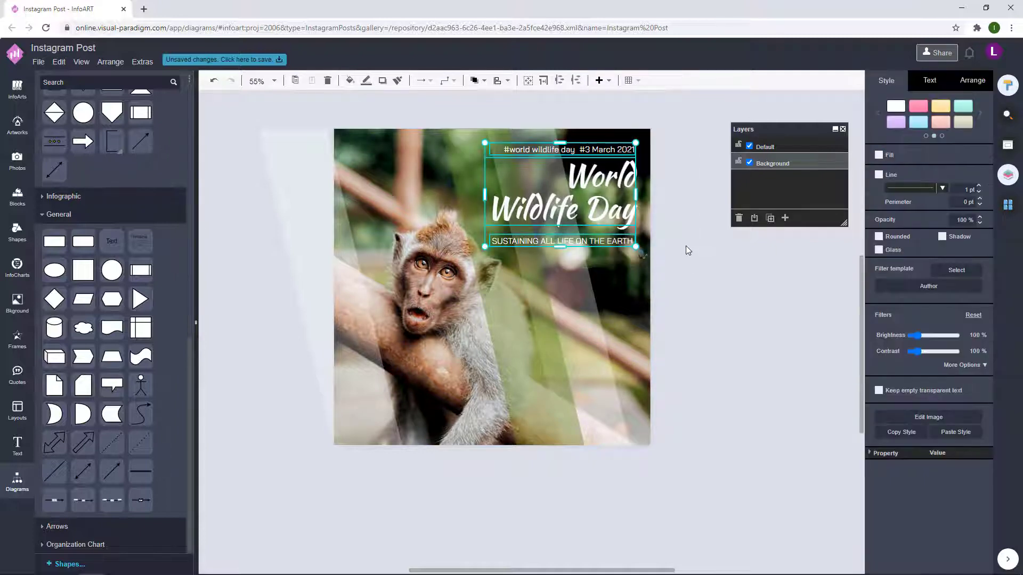
left_click(630, 238)
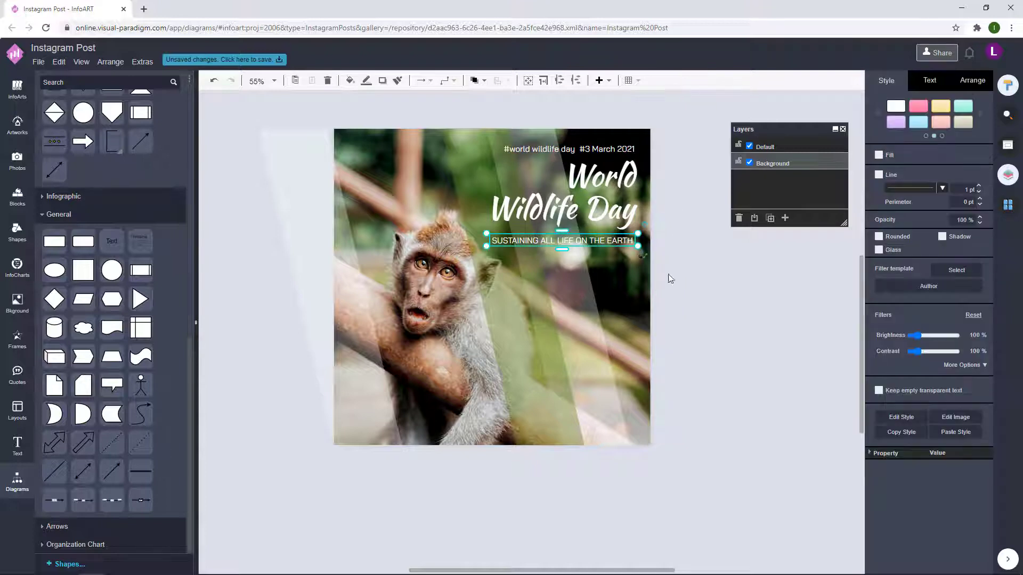
left_click(712, 298)
left_click_drag(712, 299, 427, 118)
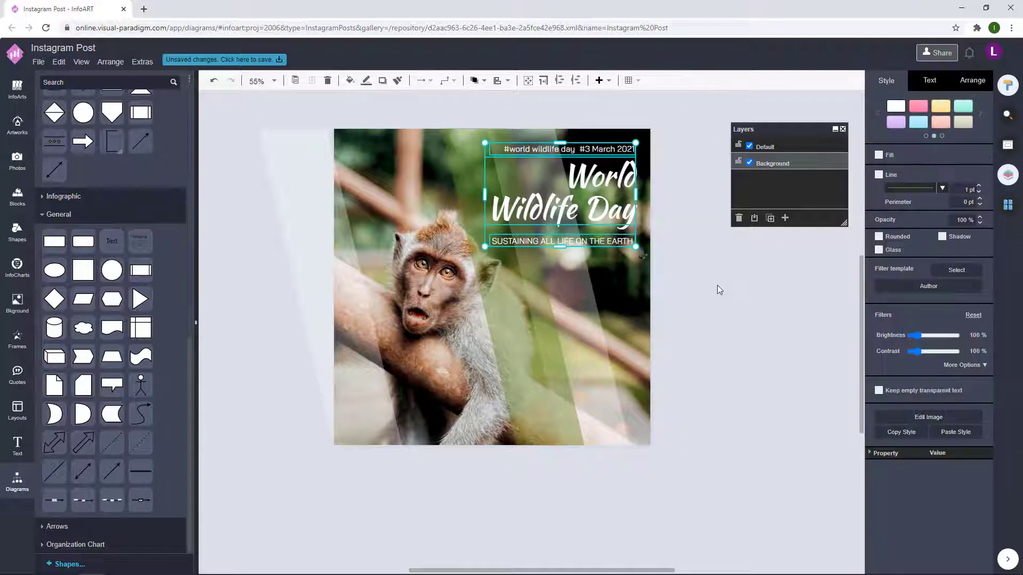
left_click(715, 281)
left_click_drag(713, 280, 443, 116)
left_click(691, 318)
- Apply a dark yellowish green colour overlay at 9% to the background photo
left_click(644, 320)
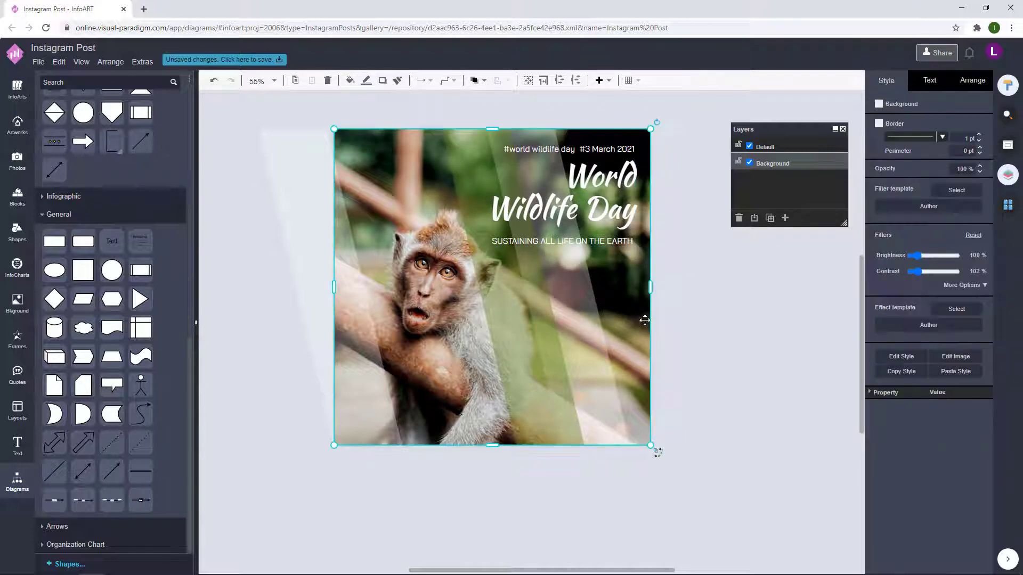
left_click(965, 286)
left_click(917, 383)
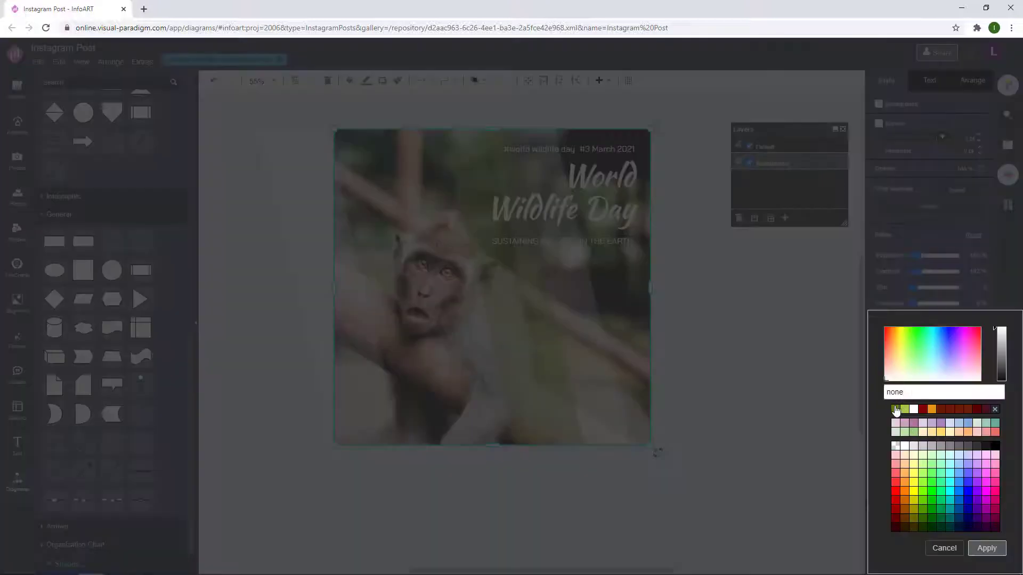
left_click(895, 409)
left_click(986, 548)
left_click_drag(942, 387, 942, 384)
left_click(772, 361)
scroll(777, 362, "up", 1)
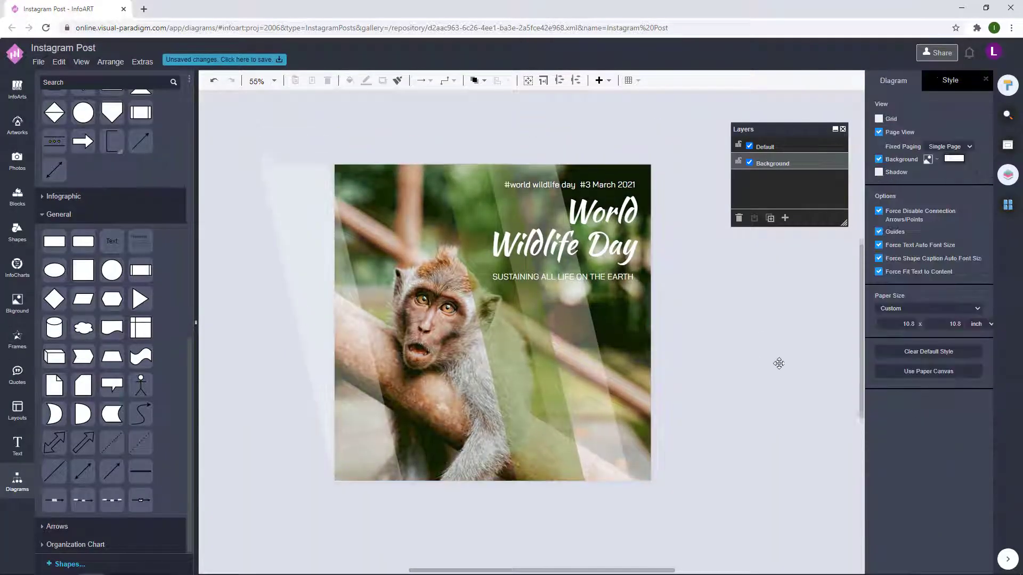
left_click(630, 350)
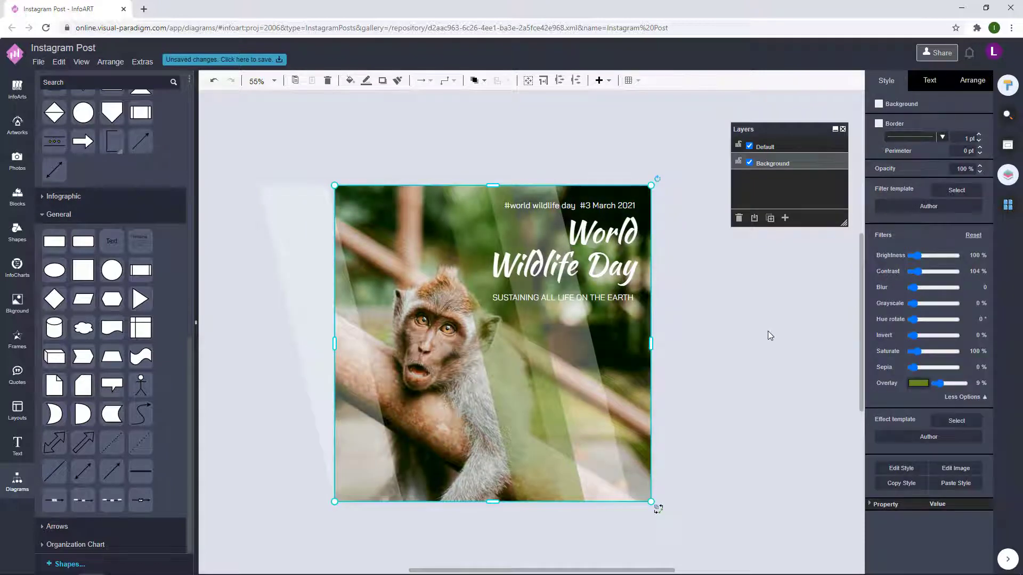
left_click(773, 359)
- Set the opacity of the white parallelogram on the photo's left edge to 40%
left_click_drag(776, 392, 757, 326)
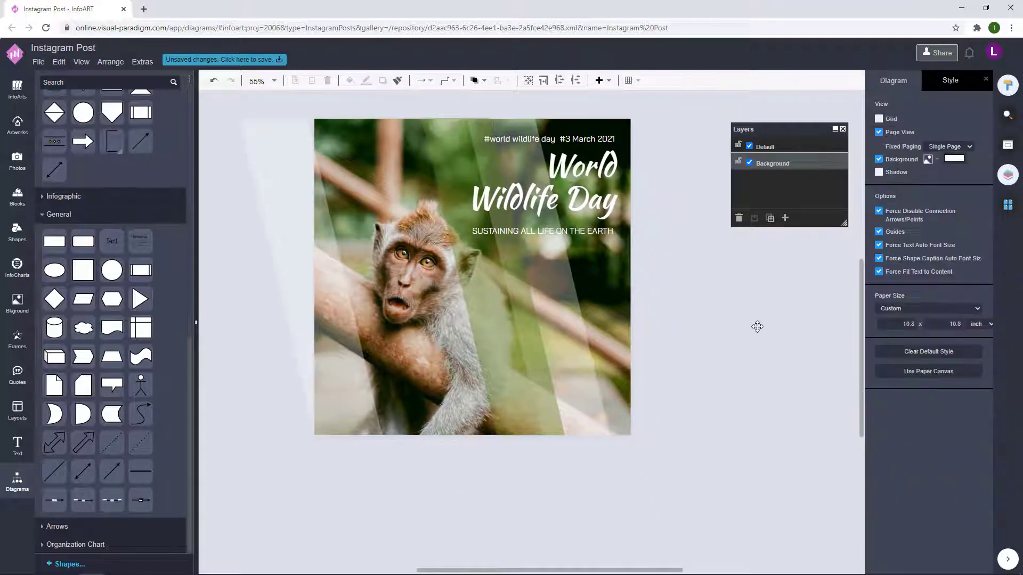
left_click(334, 368)
type("4")
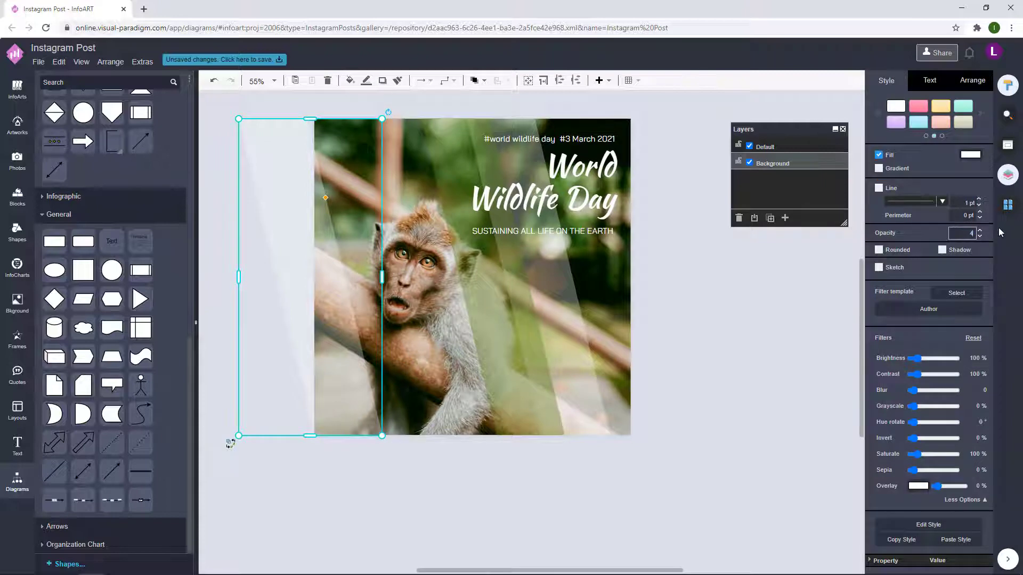
type("0")
left_click(681, 328)
left_click_drag(717, 314, 698, 350)
left_click(578, 275)
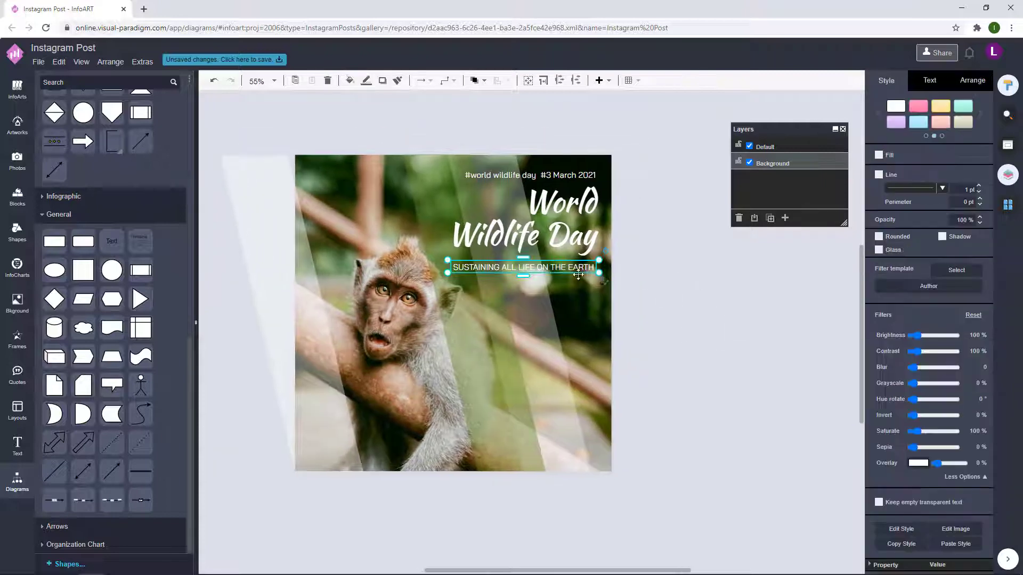
left_click(670, 302)
left_click_drag(652, 297, 666, 281)
left_click(655, 277)
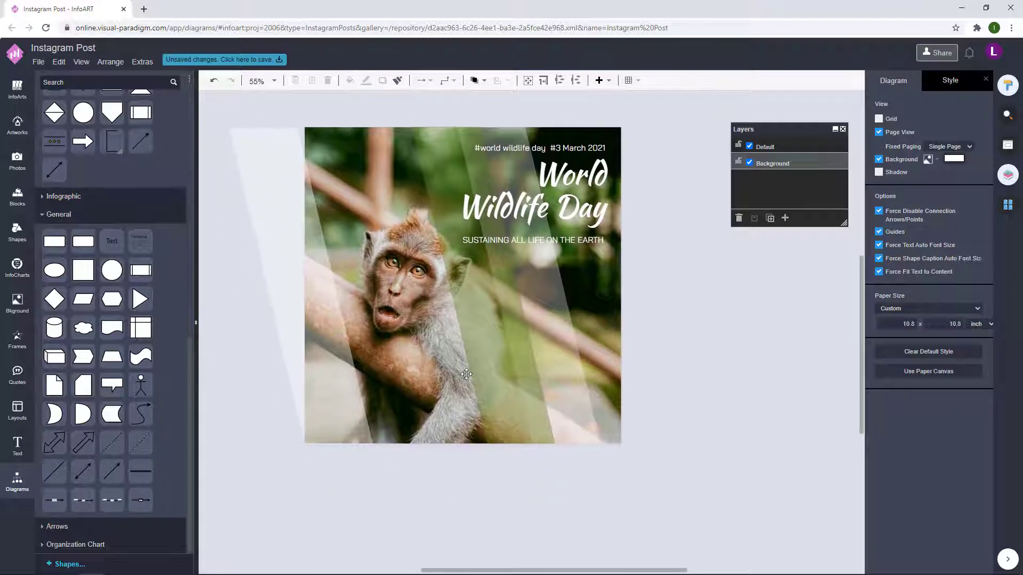
scroll(472, 399, "up", 1)
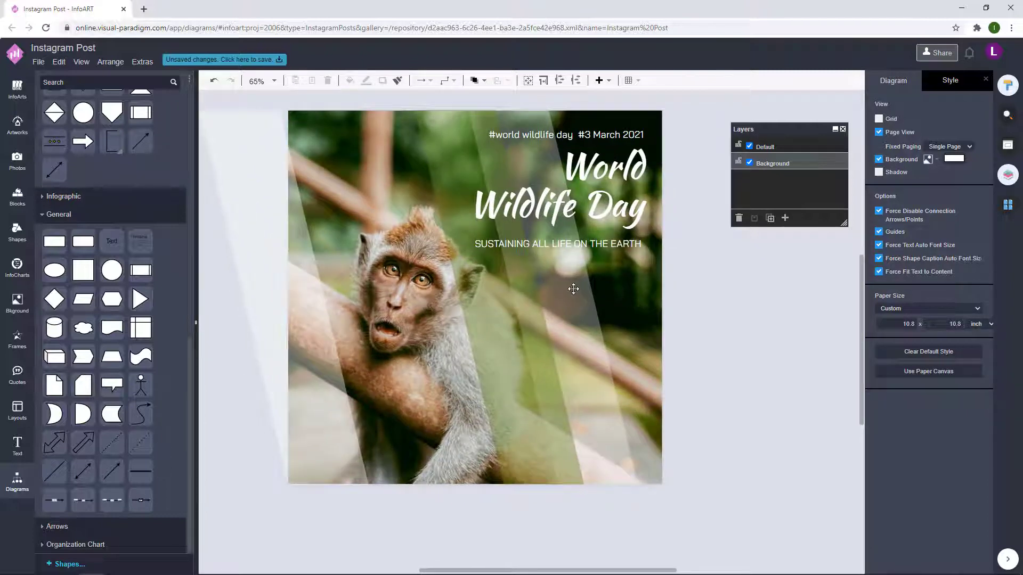
- Save the design to VP Online under the file name "Monkey Photo World Wildlife Day Instagram Post"
left_click(261, 60)
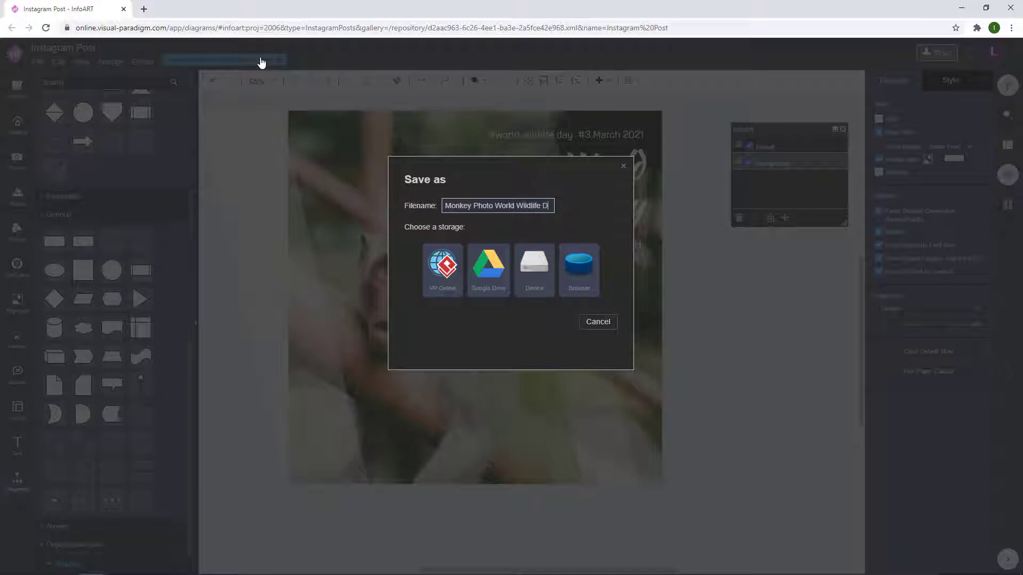
type("ay Instagram Post")
left_click_drag(528, 206, 400, 209)
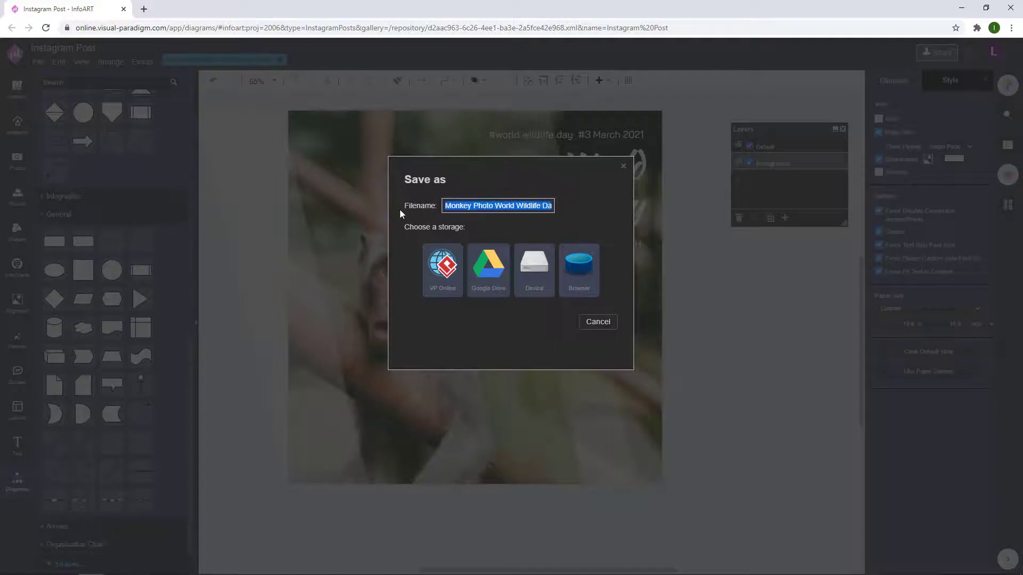
left_click(466, 206)
left_click(441, 270)
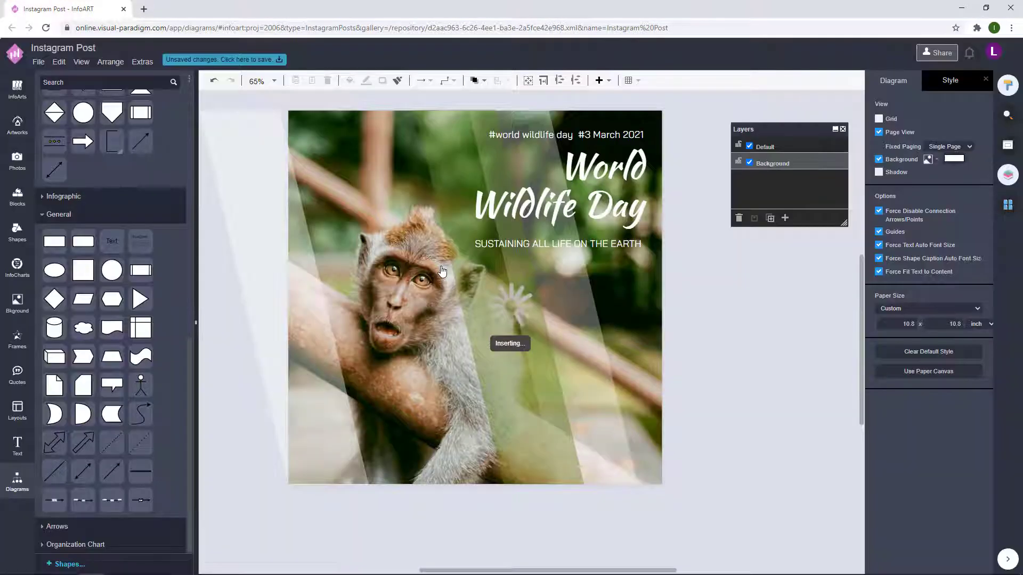